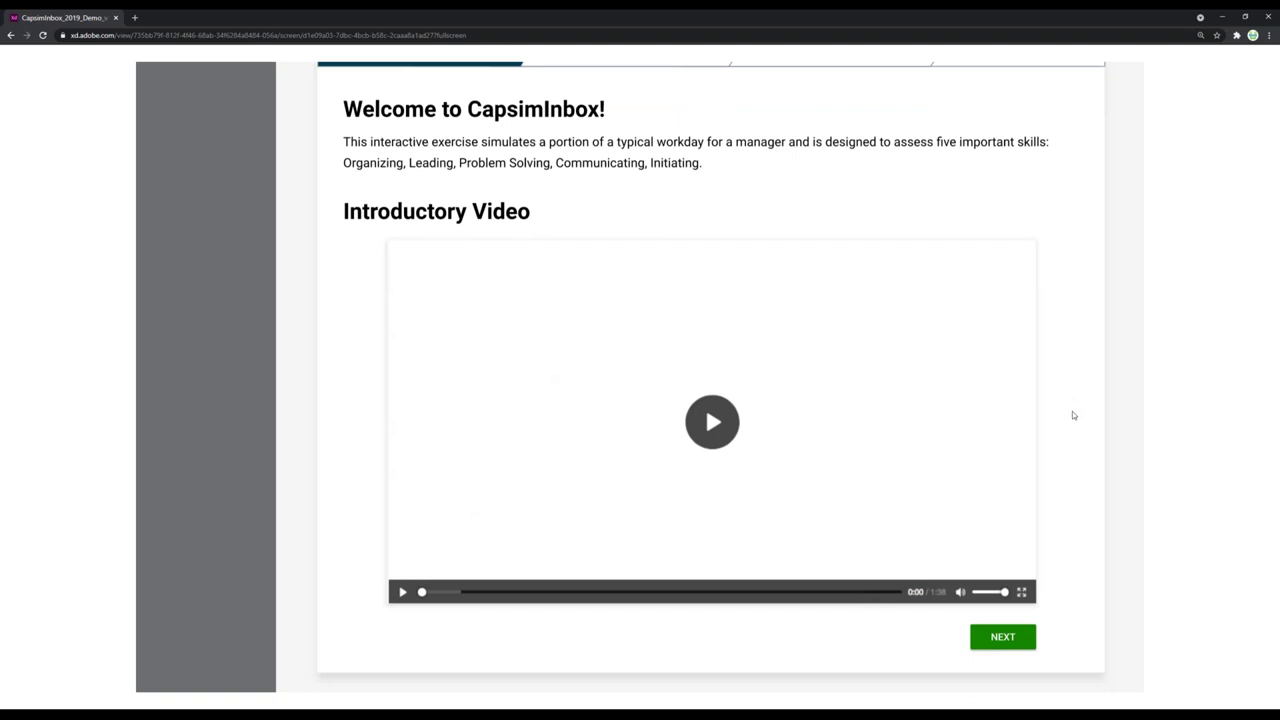
Step: Look over the assessment's welcome page and proceed to the Self Assessment stage
{"action": "scroll", "coordinate": [1055, 412], "scroll_direction": "up", "scroll_amount": 1}
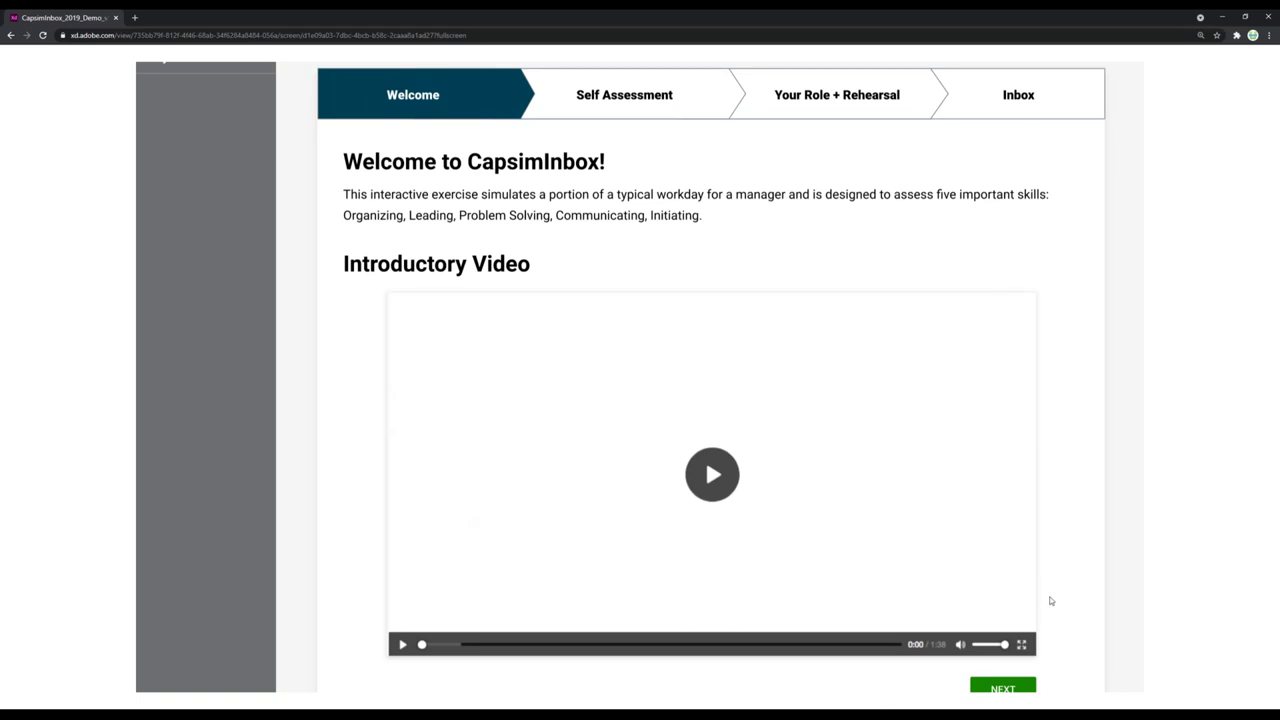
{"action": "scroll", "coordinate": [1049, 600], "scroll_direction": "down", "scroll_amount": 1}
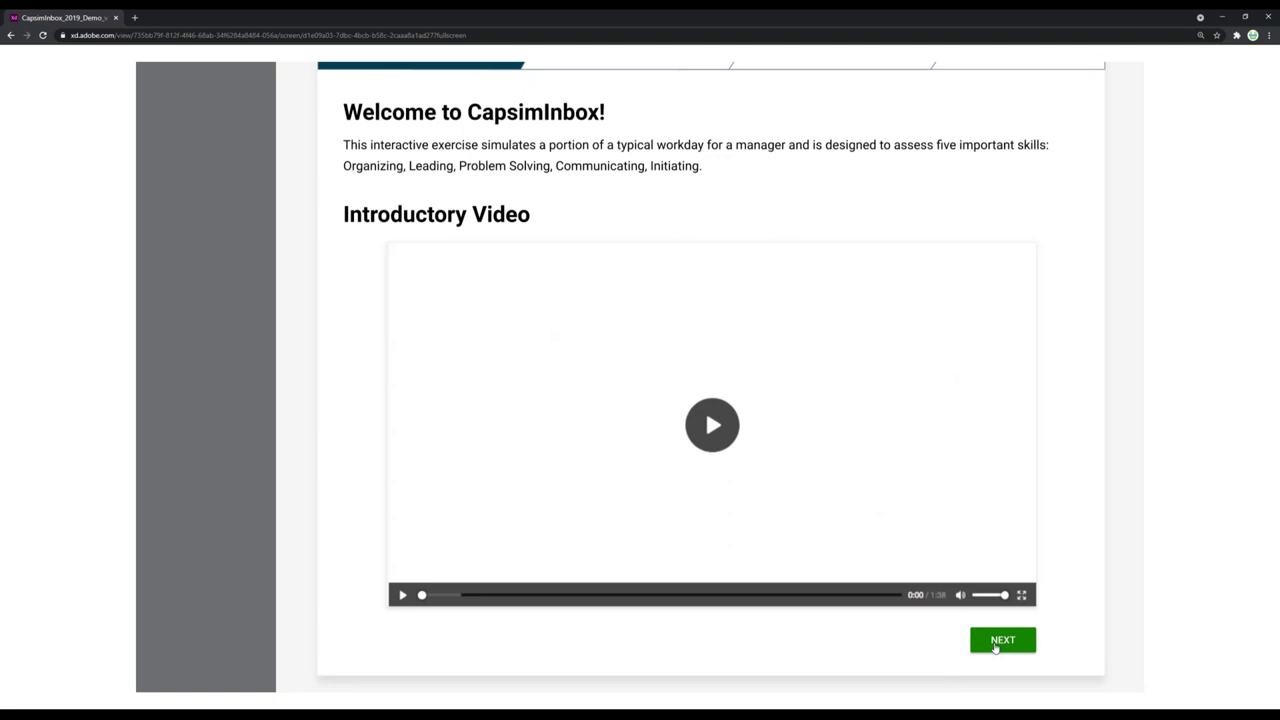
{"action": "left_click", "coordinate": [995, 647]}
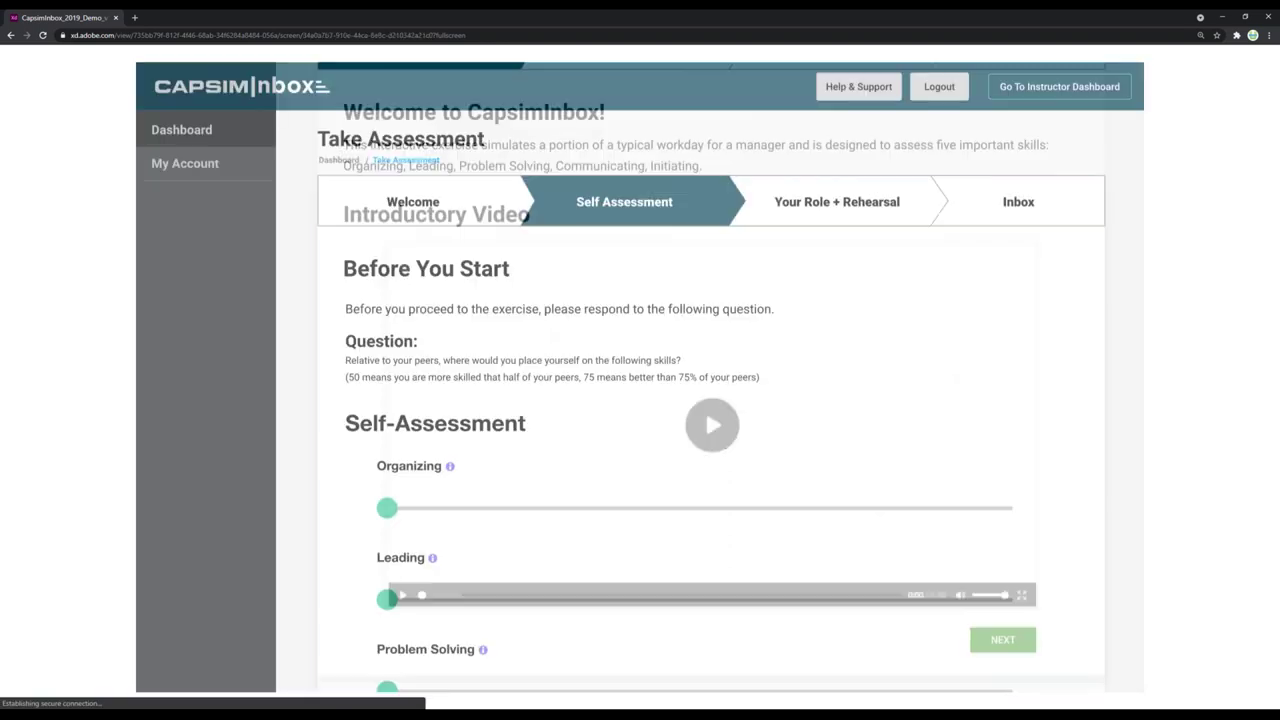
Step: Rate Organizing 25, Leading 50, Problem Solving 40, Communicating 18 and Initiating 75, and submit the self-assessment
{"action": "scroll", "coordinate": [957, 594], "scroll_direction": "down", "scroll_amount": 1}
{"action": "scroll", "coordinate": [957, 594], "scroll_direction": "down", "scroll_amount": 2}
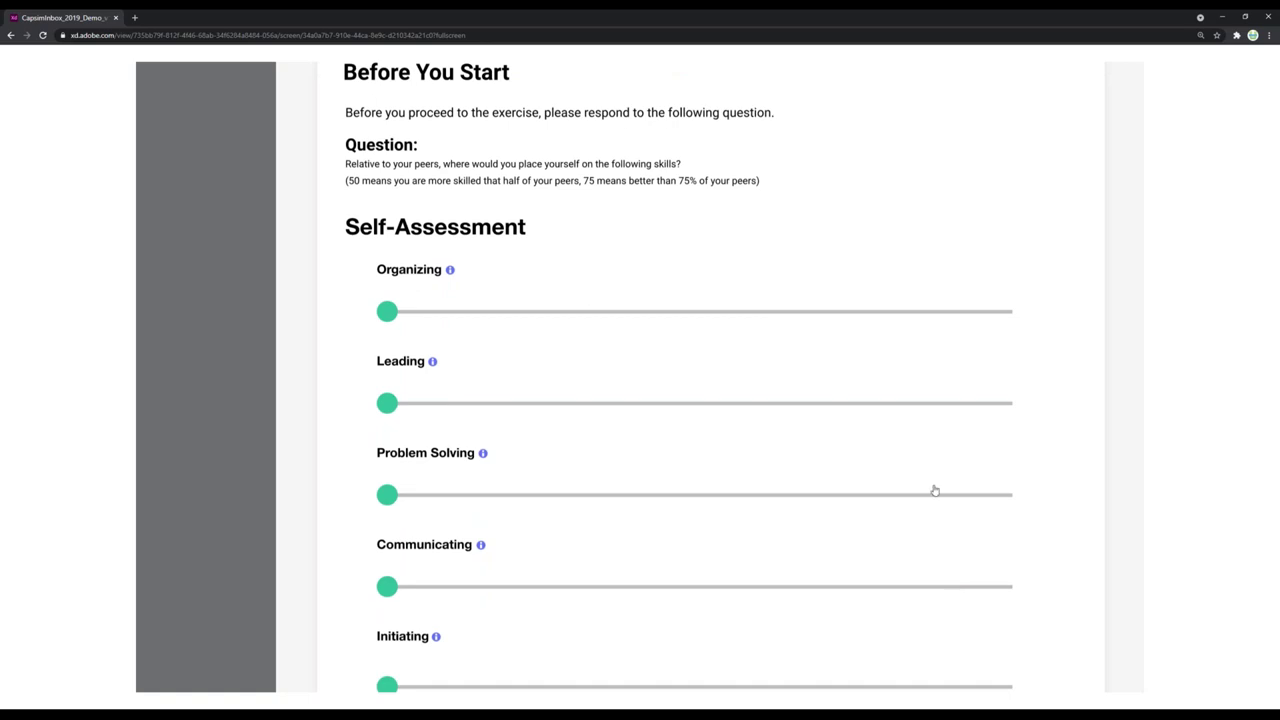
{"action": "left_click", "coordinate": [899, 413]}
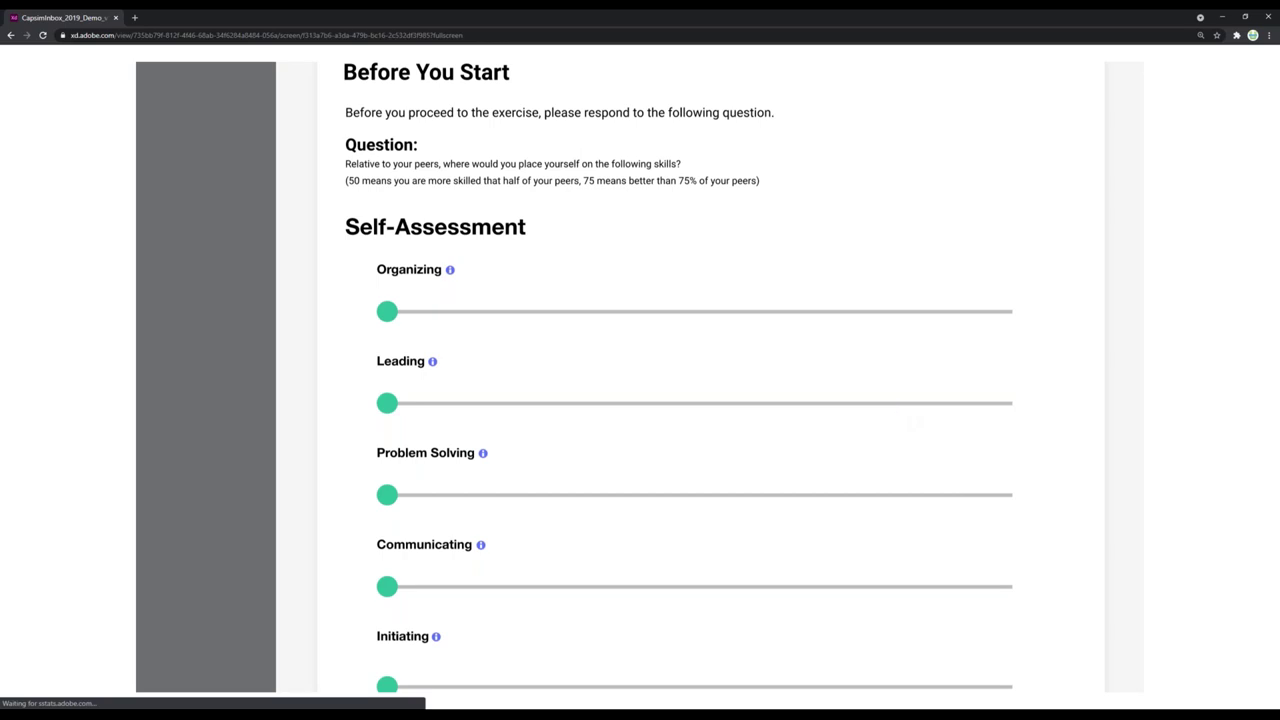
{"action": "scroll", "coordinate": [955, 423], "scroll_direction": "down", "scroll_amount": 2}
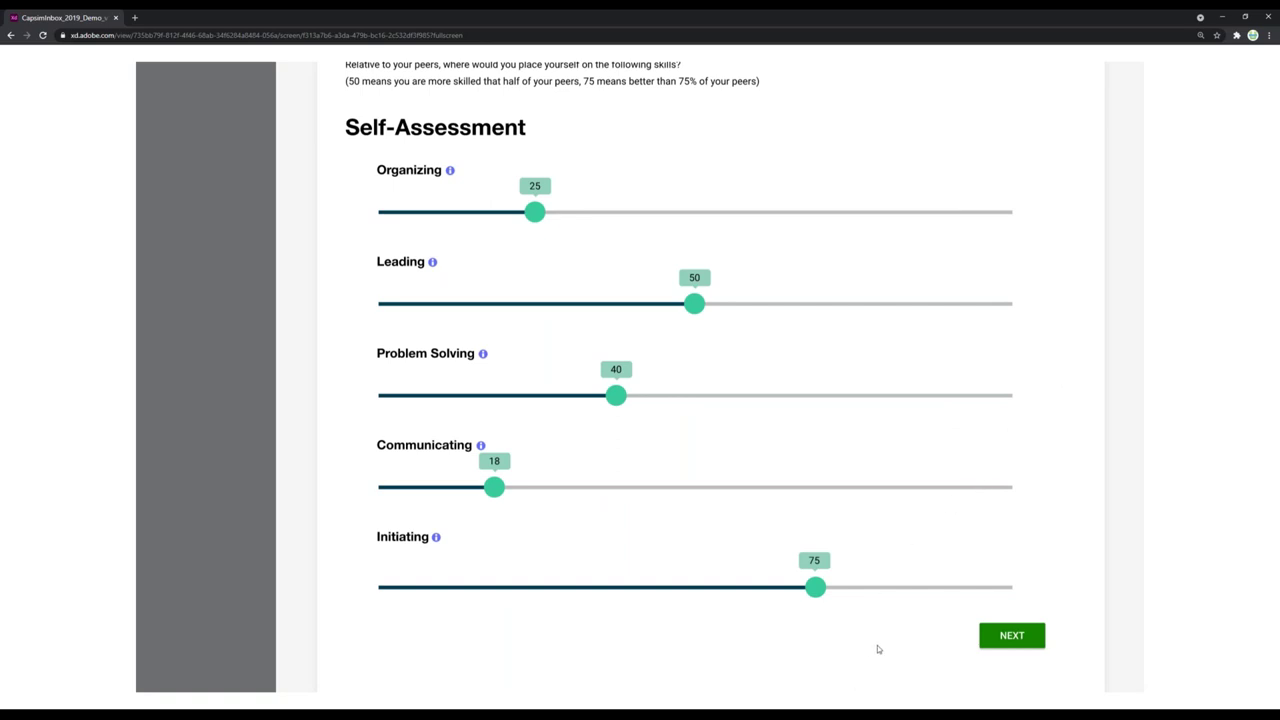
{"action": "left_click", "coordinate": [1010, 636]}
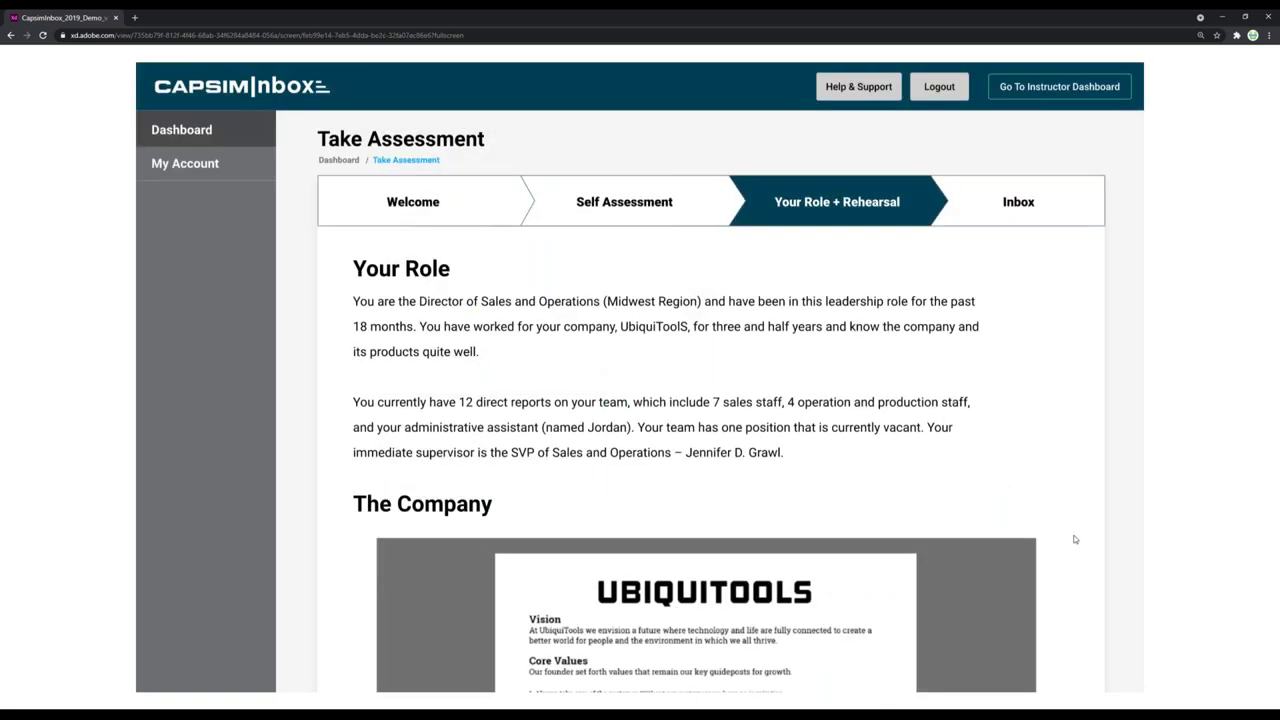
Step: Read the role description and the UbiquiTools company overview, and continue to the practice rehearsal
{"action": "scroll", "coordinate": [1074, 539], "scroll_direction": "down", "scroll_amount": 1}
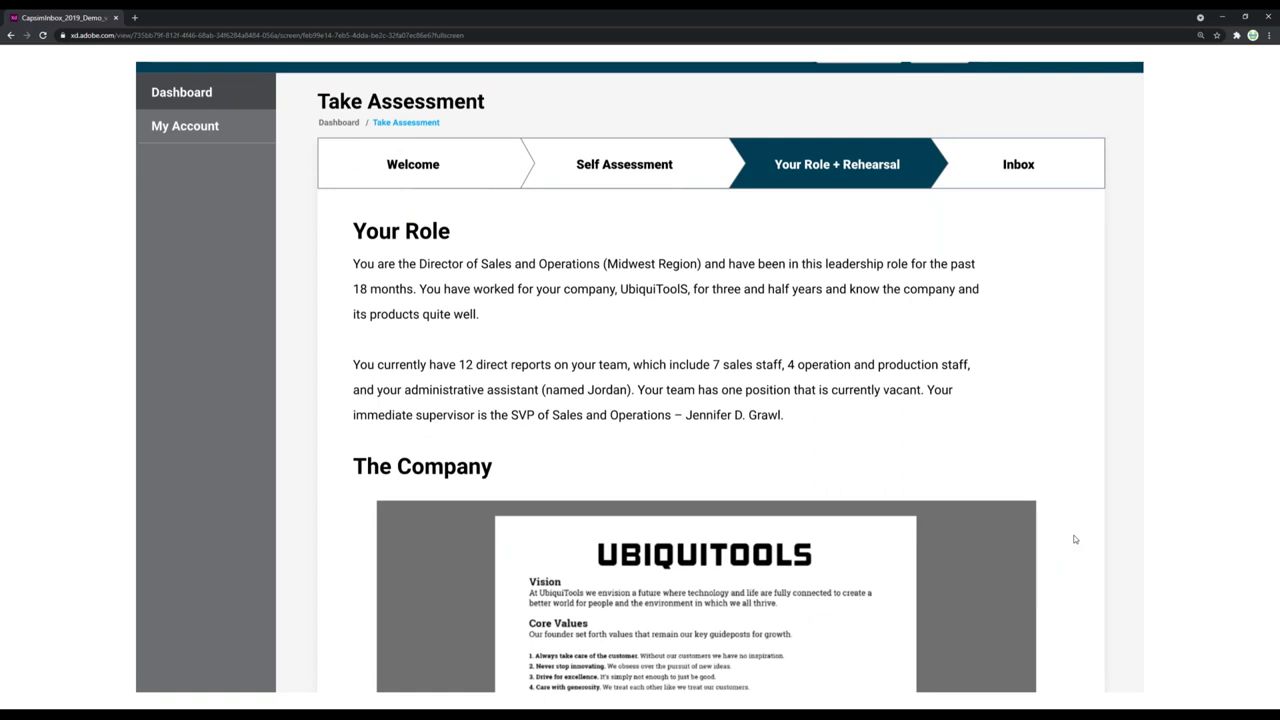
{"action": "scroll", "coordinate": [1075, 539], "scroll_direction": "down", "scroll_amount": 1}
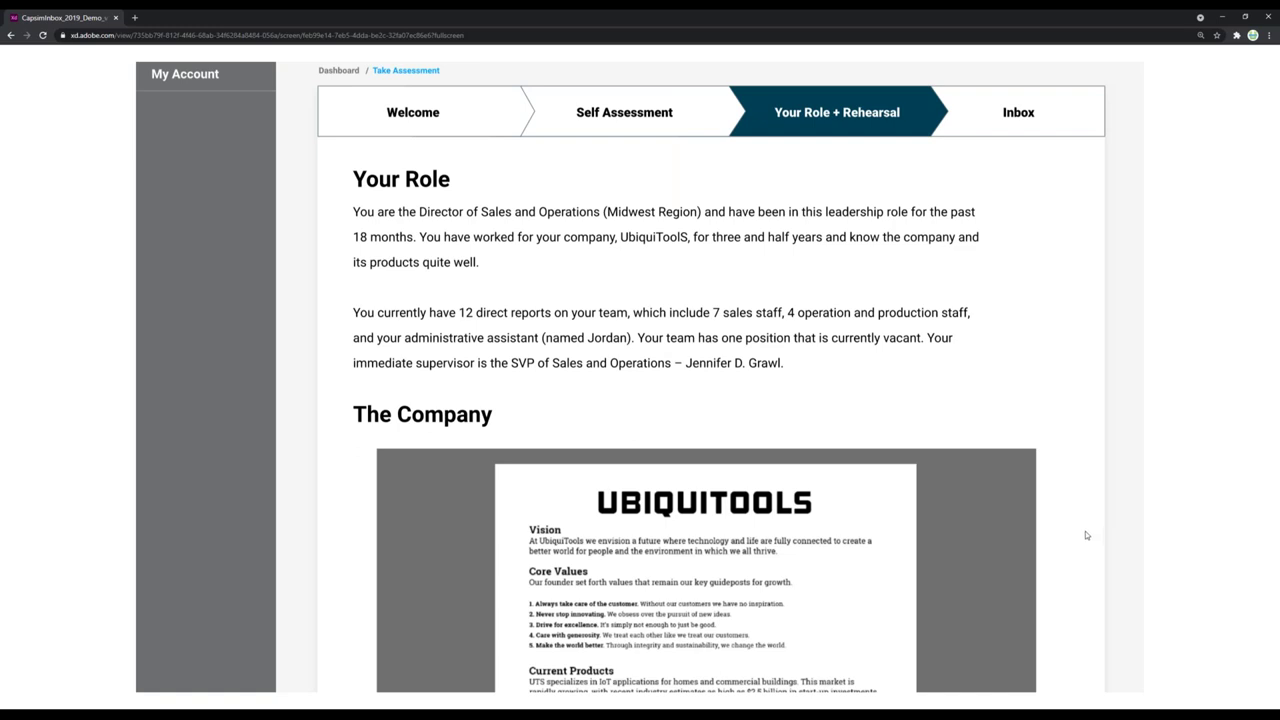
{"action": "scroll", "coordinate": [1086, 535], "scroll_direction": "down", "scroll_amount": 1}
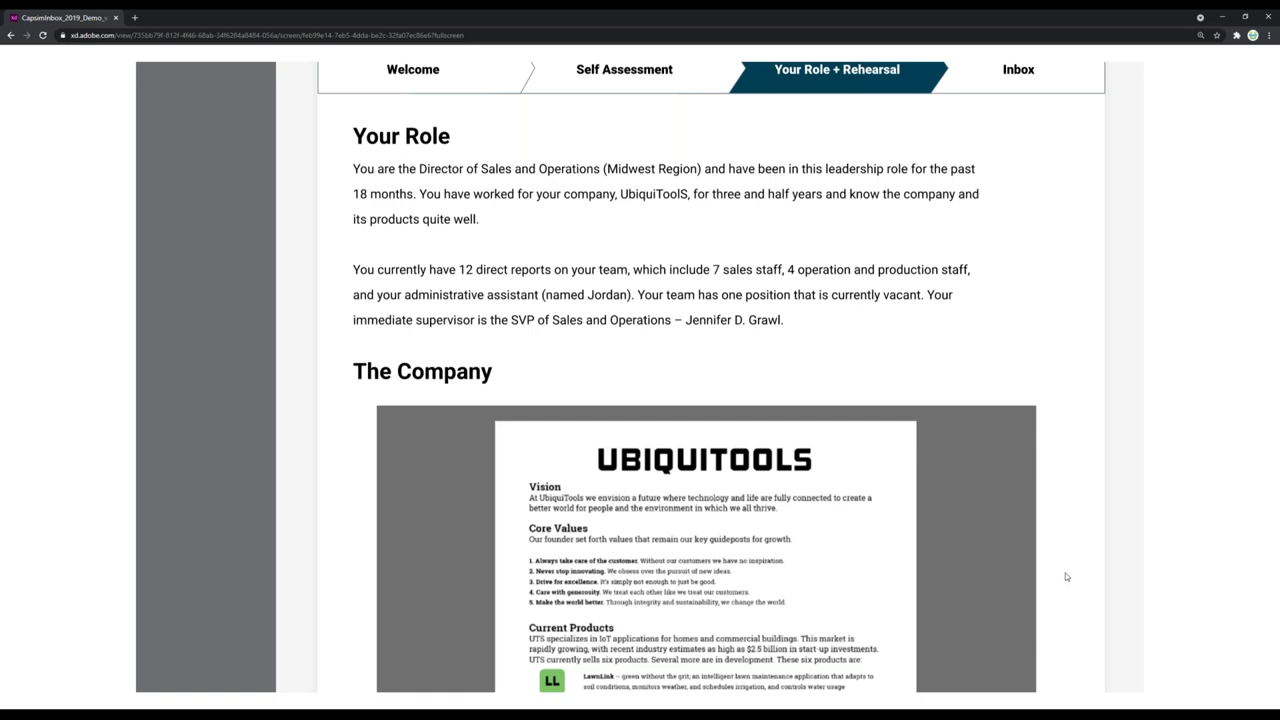
{"action": "scroll", "coordinate": [1065, 576], "scroll_direction": "down", "scroll_amount": 2}
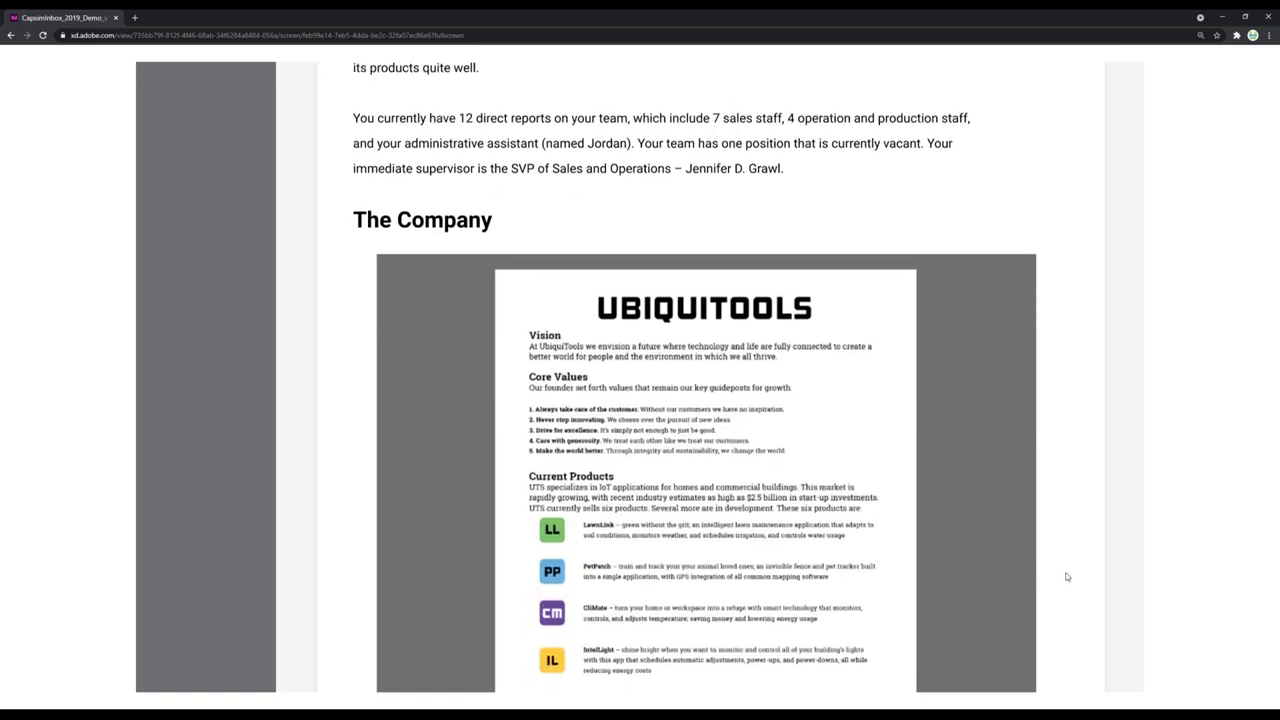
{"action": "scroll", "coordinate": [1067, 577], "scroll_direction": "down", "scroll_amount": 1}
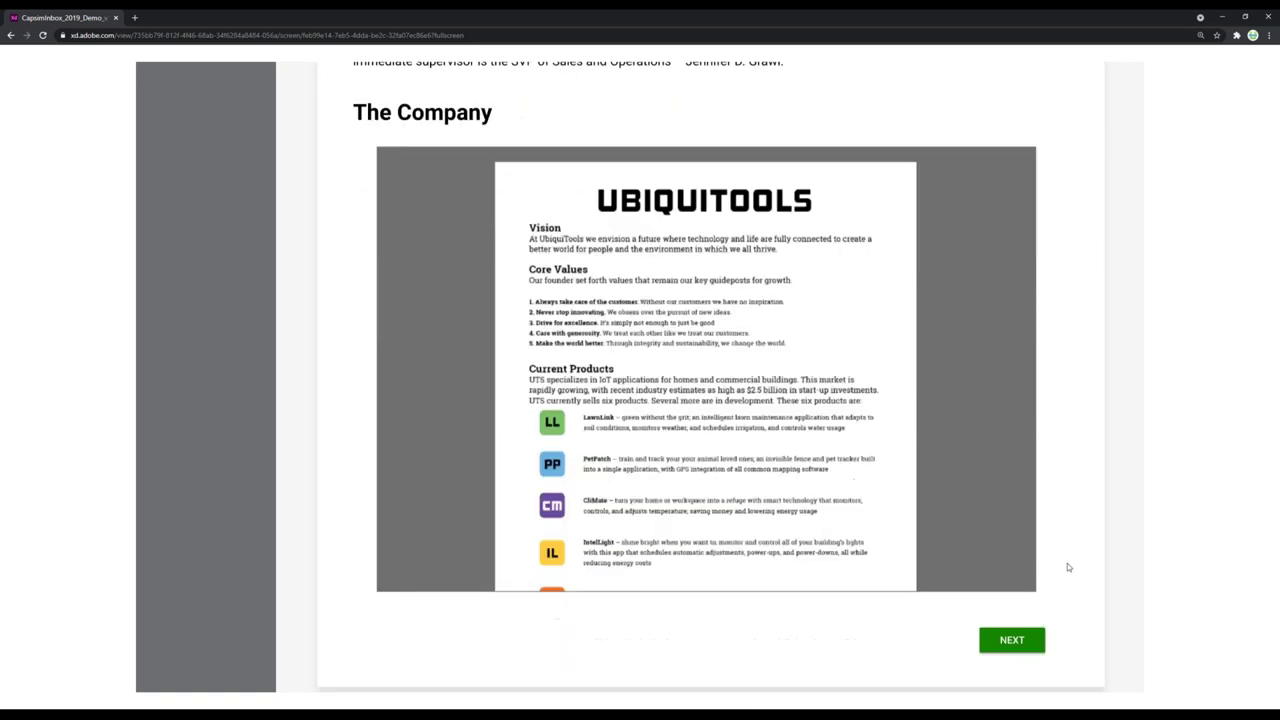
{"action": "left_click", "coordinate": [1023, 640]}
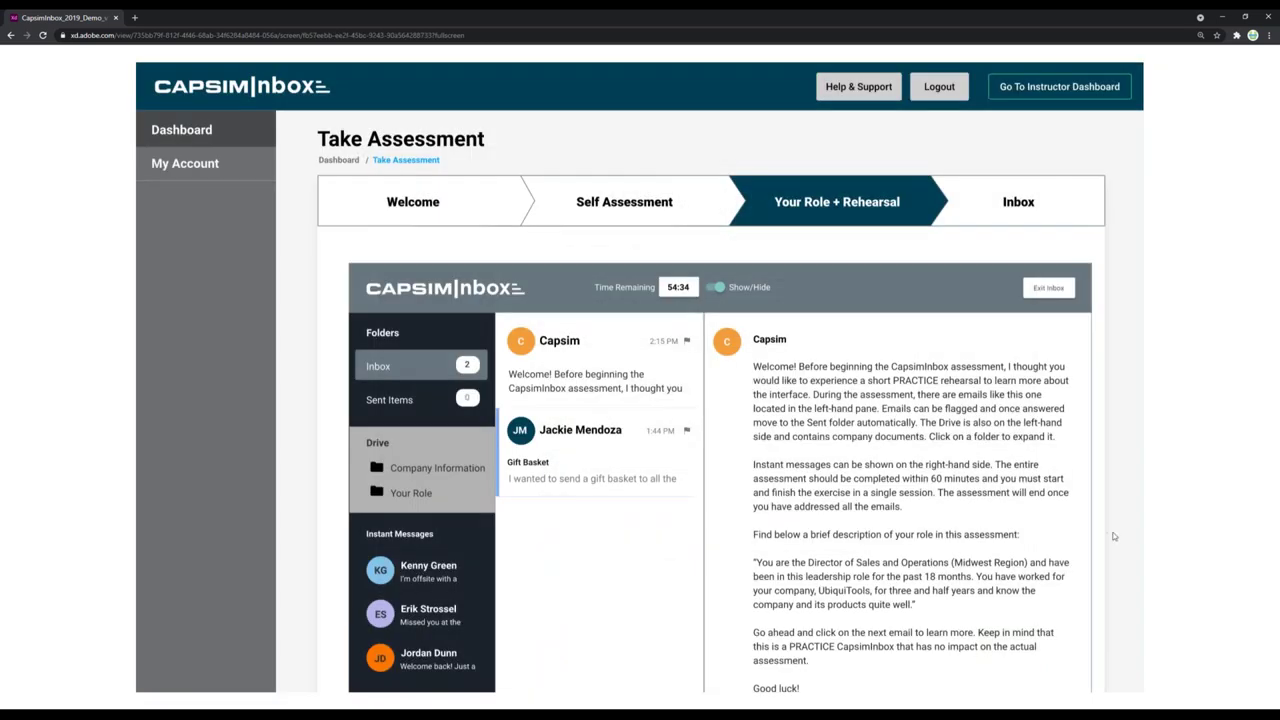
Step: Read the Capsim welcome email in the practice inbox and proceed through the introduction into the actual inbox
{"action": "scroll", "coordinate": [1113, 537], "scroll_direction": "down", "scroll_amount": 1}
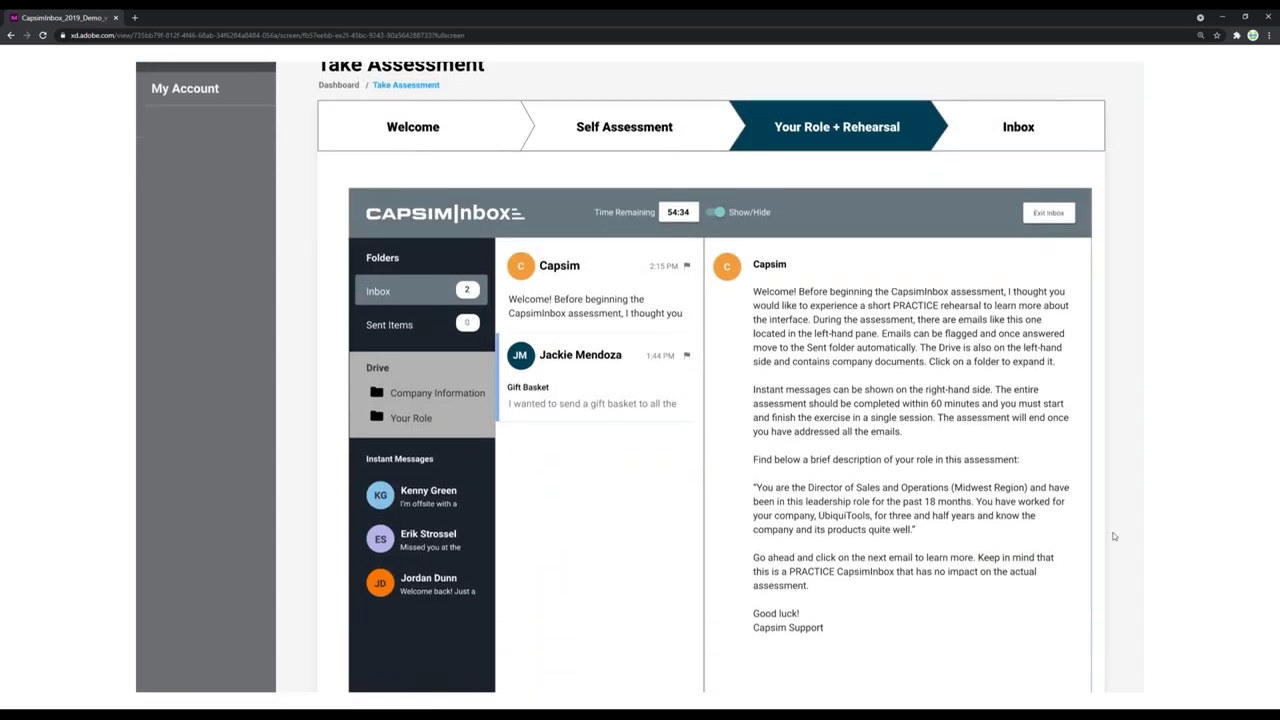
{"action": "scroll", "coordinate": [1113, 537], "scroll_direction": "down", "scroll_amount": 1}
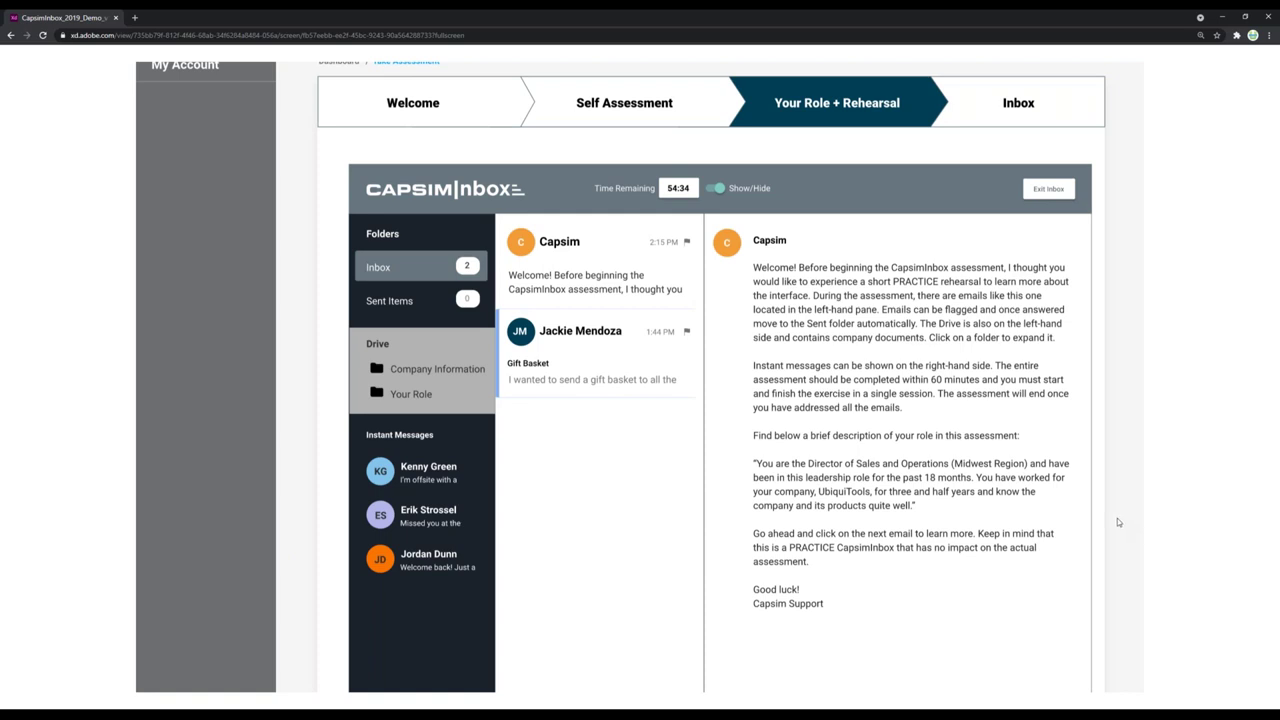
{"action": "scroll", "coordinate": [1118, 521], "scroll_direction": "down", "scroll_amount": 1}
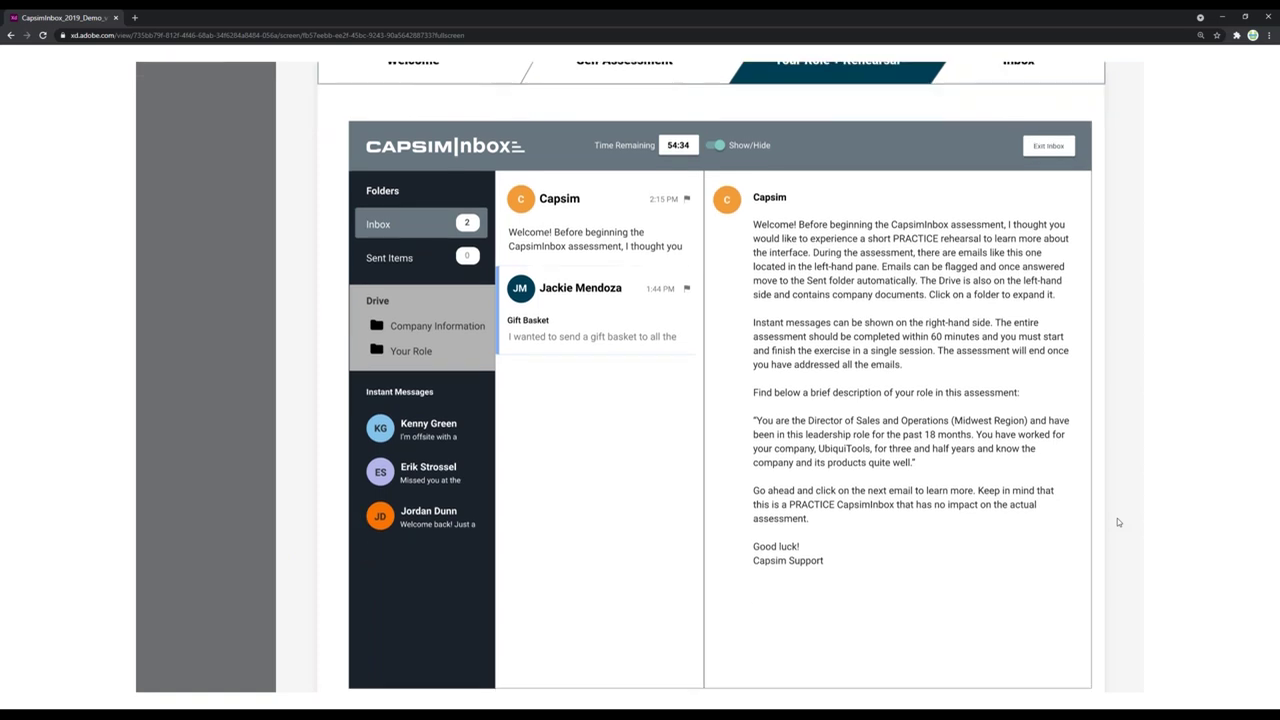
{"action": "scroll", "coordinate": [1117, 520], "scroll_direction": "down", "scroll_amount": 1}
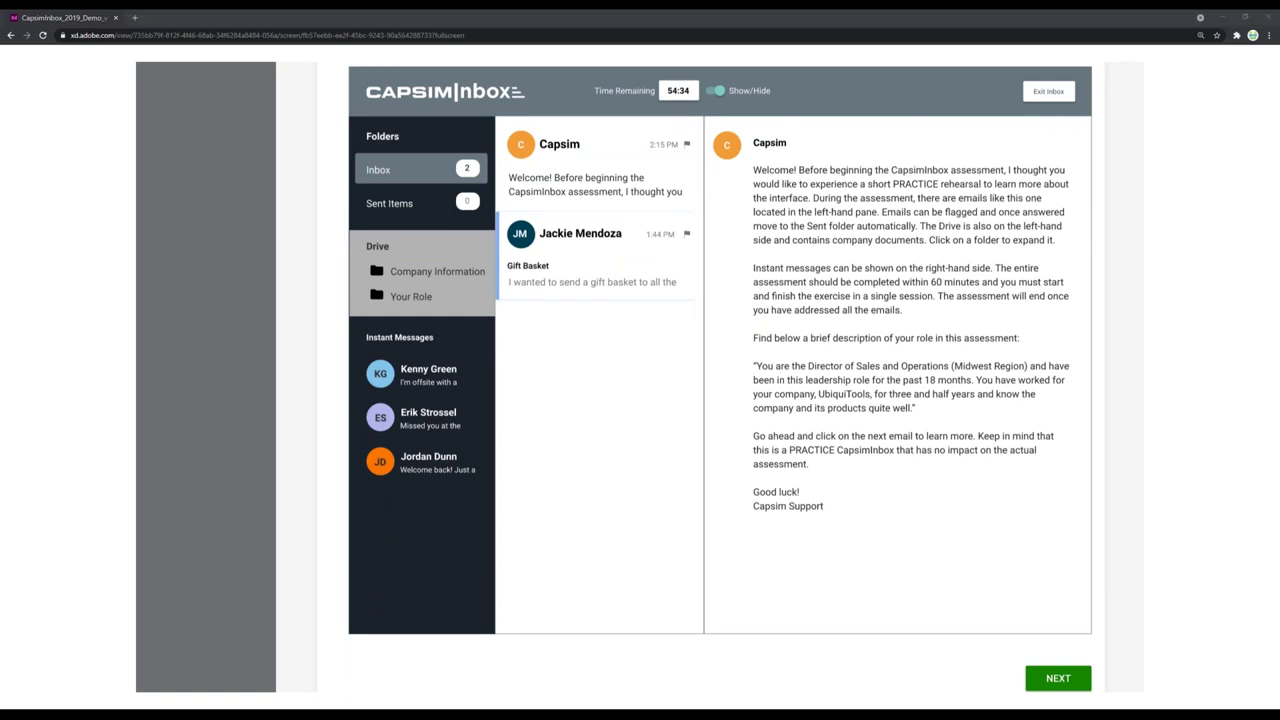
{"action": "left_click", "coordinate": [1068, 682]}
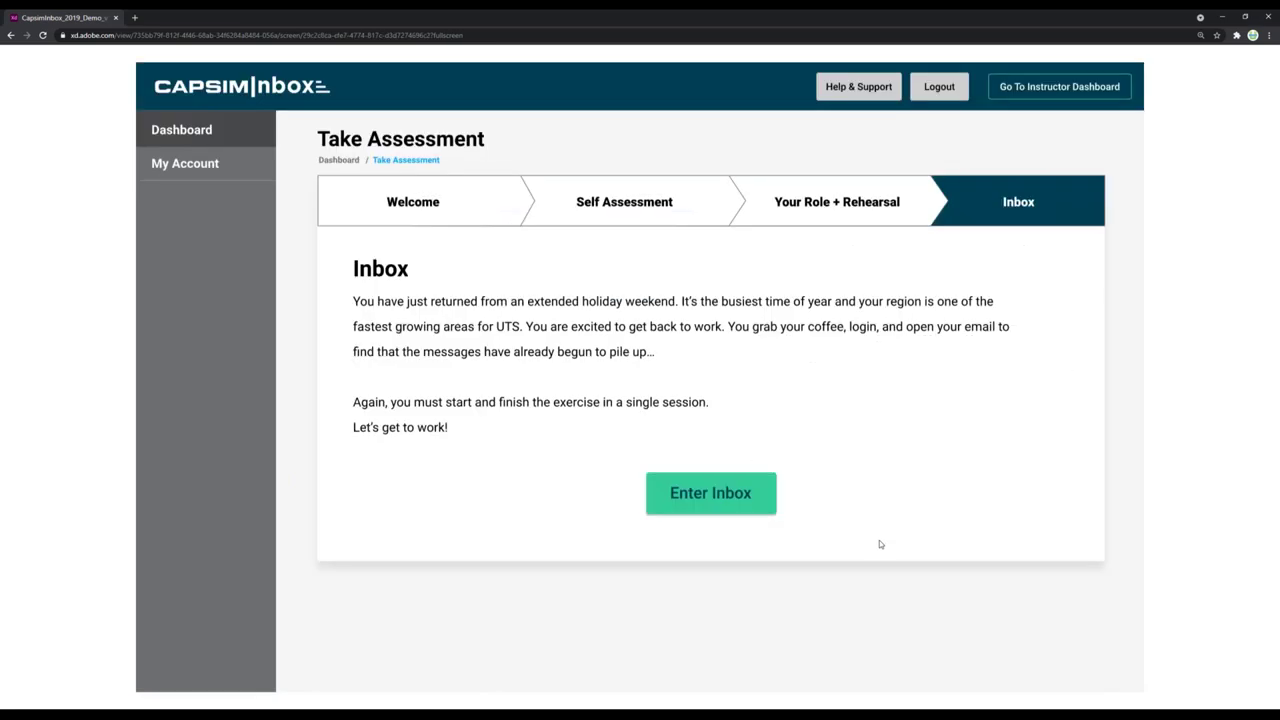
{"action": "left_click", "coordinate": [712, 496]}
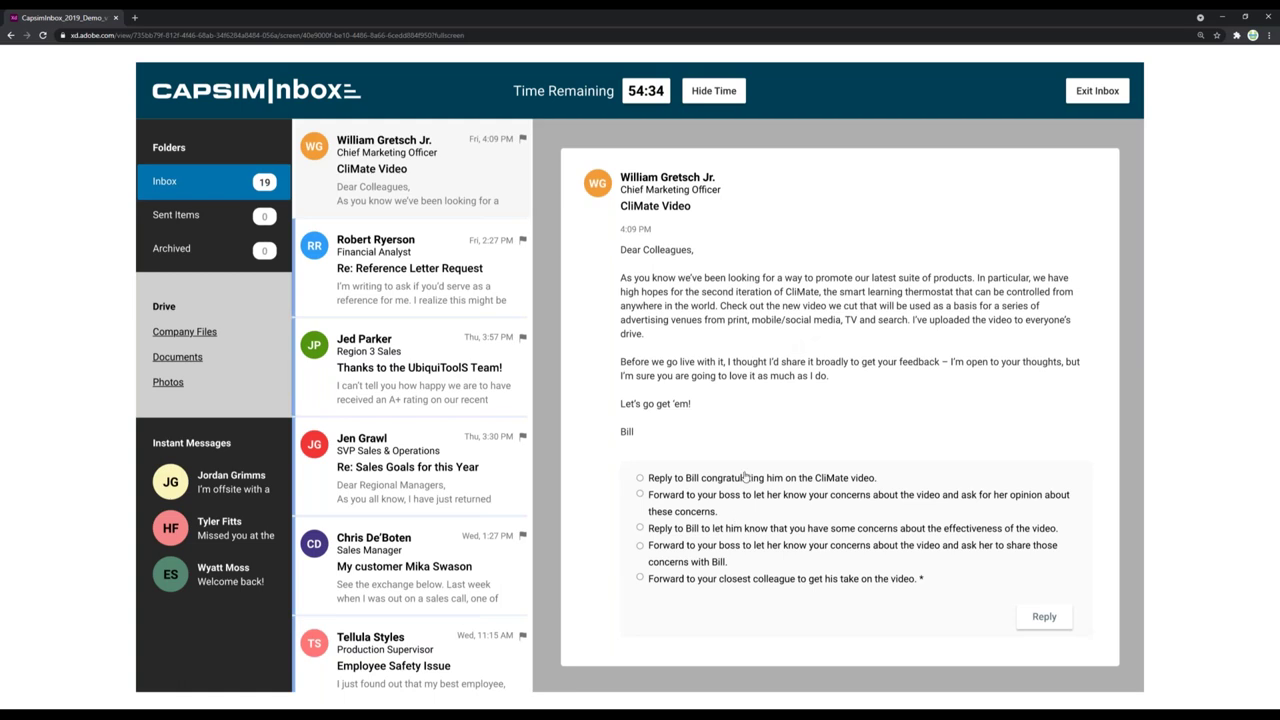
Step: View the leadership organizational chart stored in the Drive's documents and close it
{"action": "left_click", "coordinate": [758, 421]}
{"action": "left_click", "coordinate": [193, 355]}
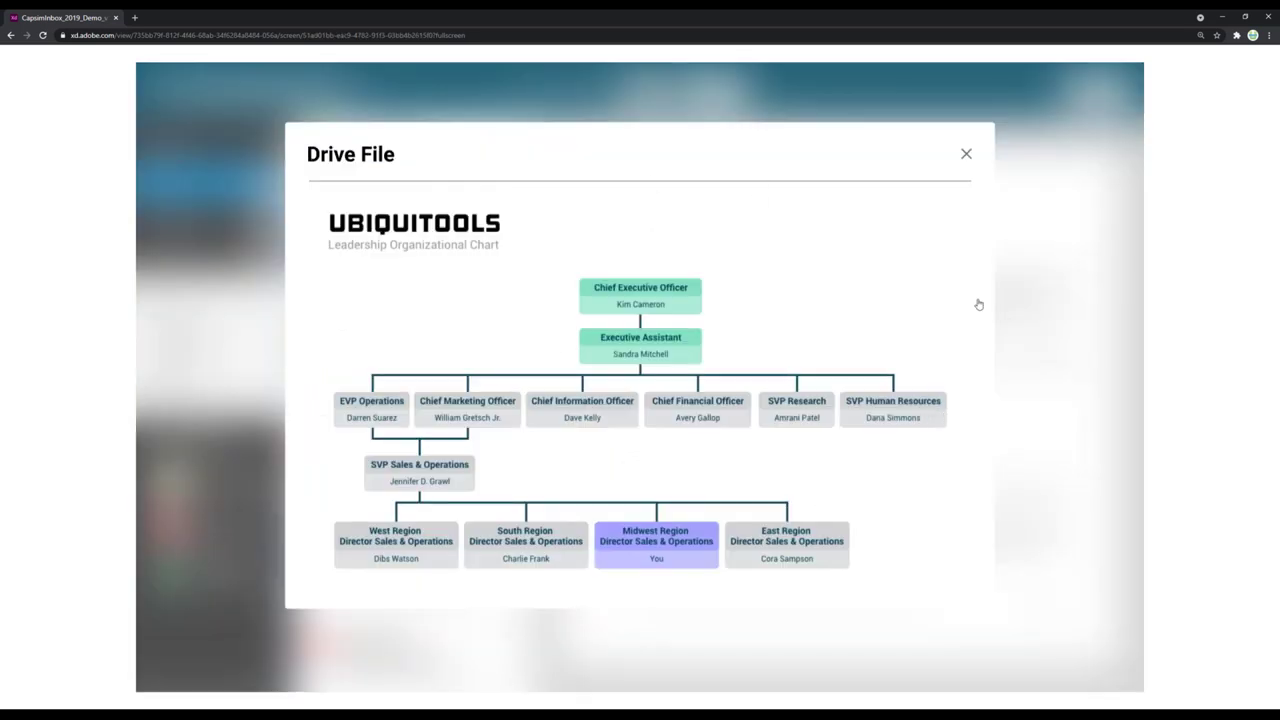
{"action": "left_click", "coordinate": [966, 156]}
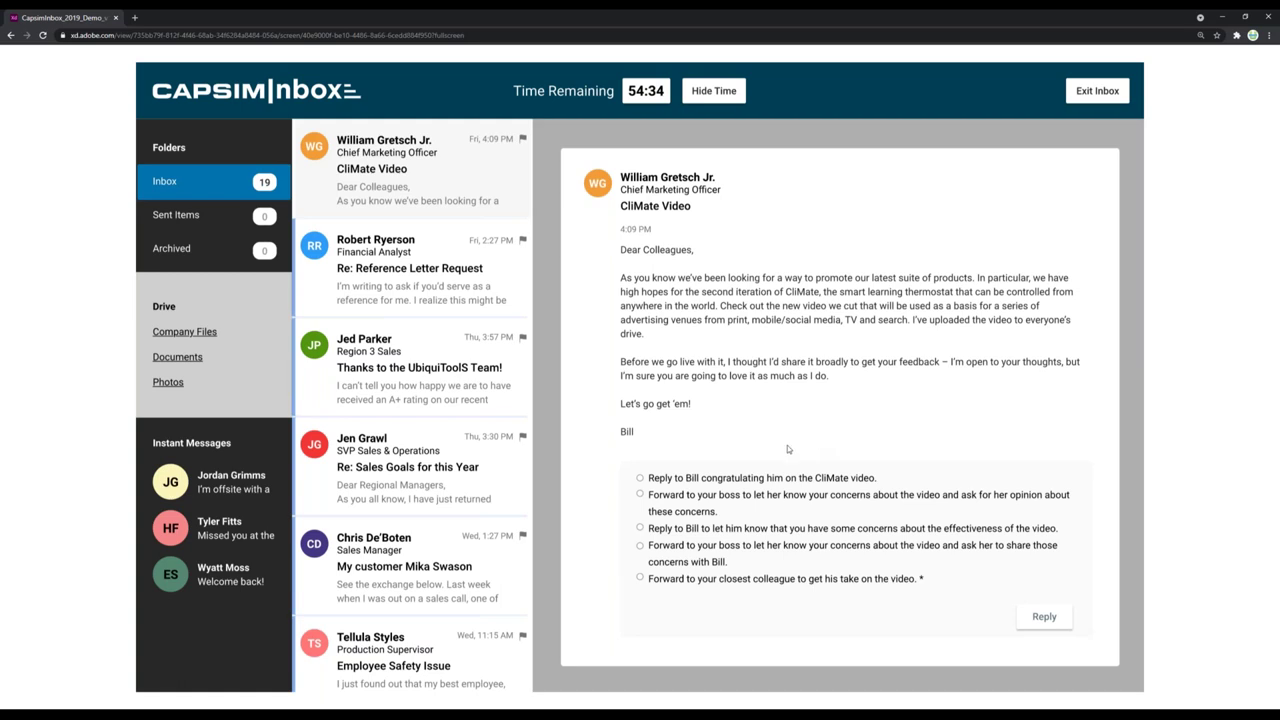
Step: Answer the CliMate Video email with concerns about the video's effectiveness, and the PetPatch discount message with 15% for new customers
{"action": "left_click", "coordinate": [640, 528]}
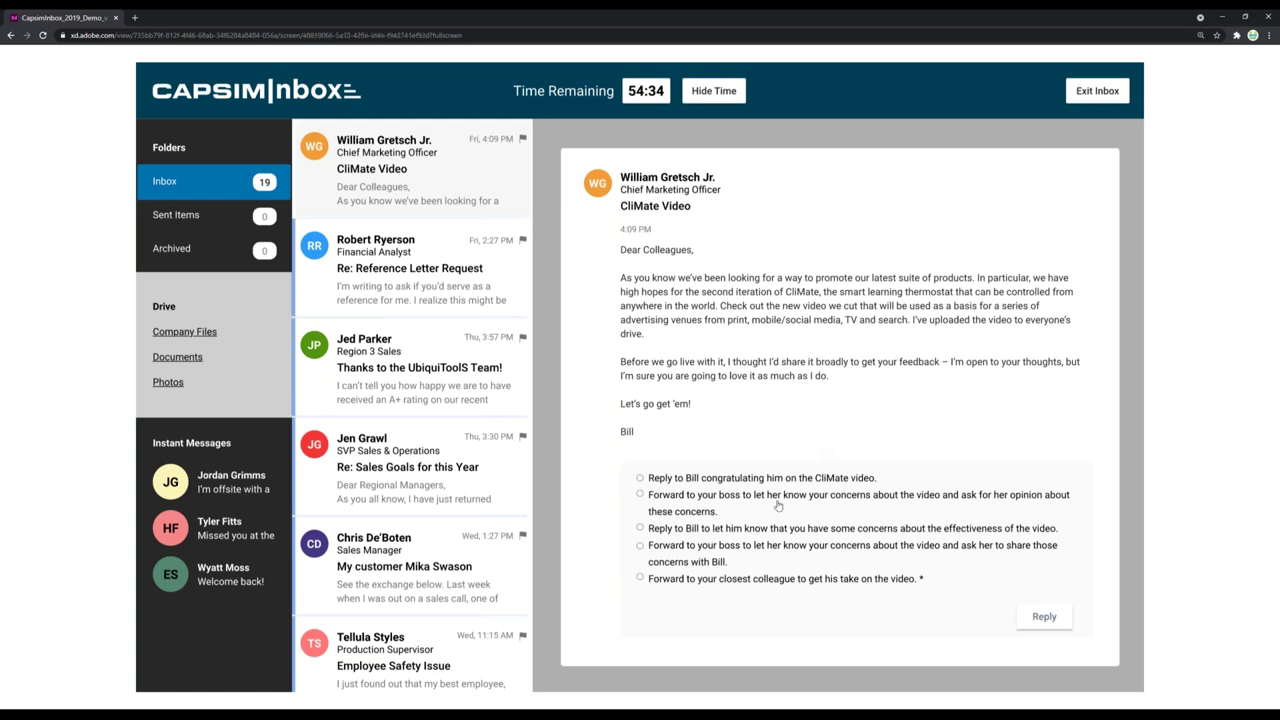
{"action": "left_click", "coordinate": [1034, 620]}
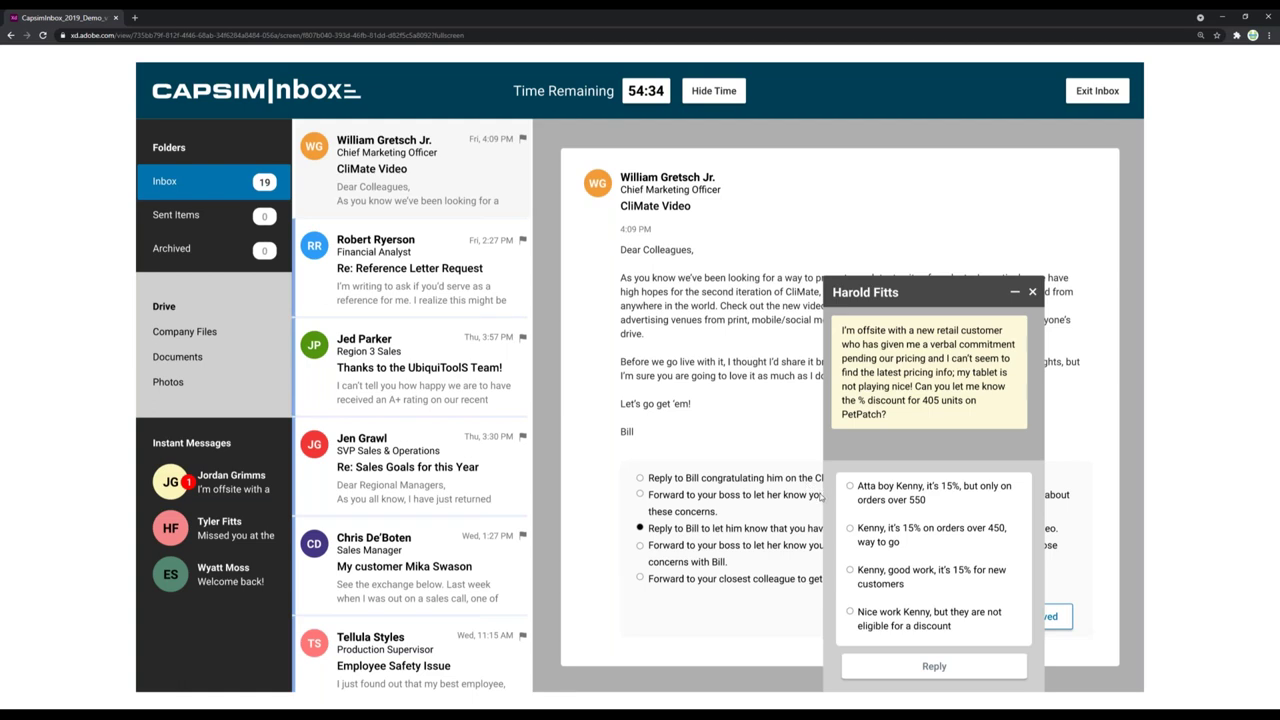
{"action": "left_click", "coordinate": [880, 572]}
{"action": "left_click", "coordinate": [897, 668]}
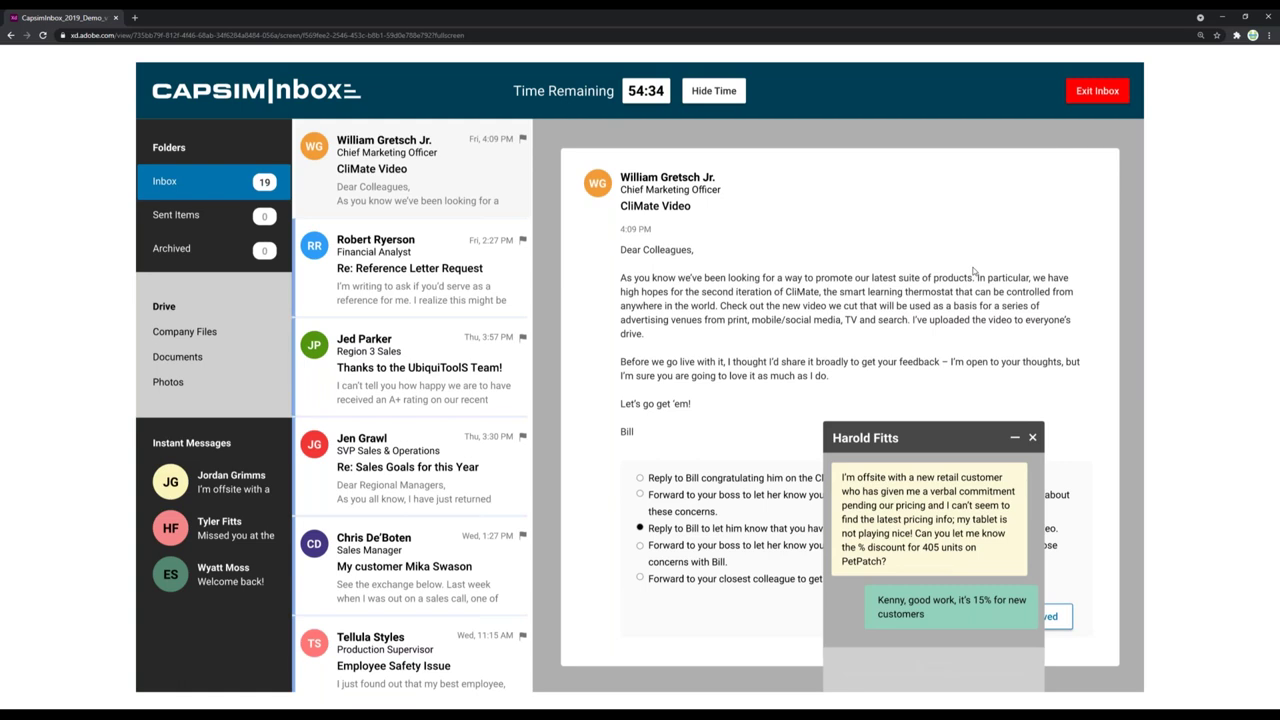
Step: Exit the inbox and review the feedback report's Overall Performance, Development Index, Self Awareness and Skill Gap sections
{"action": "left_click", "coordinate": [1091, 94]}
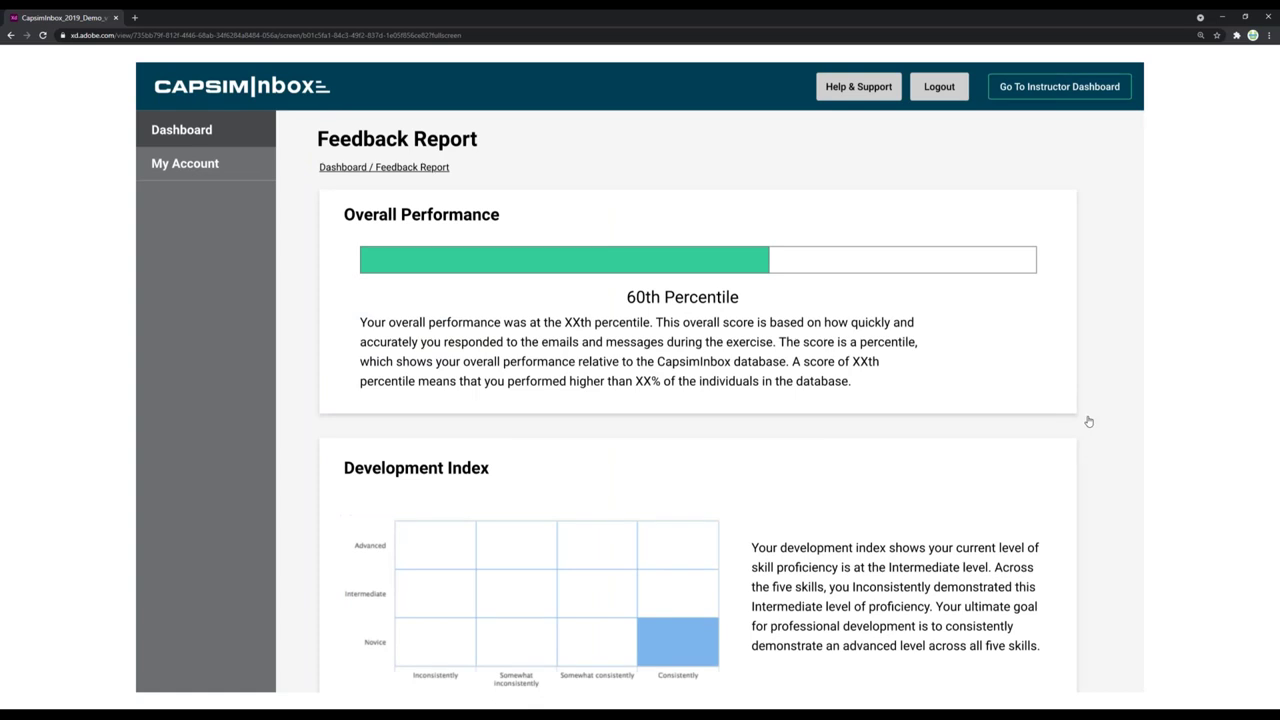
{"action": "scroll", "coordinate": [1089, 421], "scroll_direction": "down", "scroll_amount": 1}
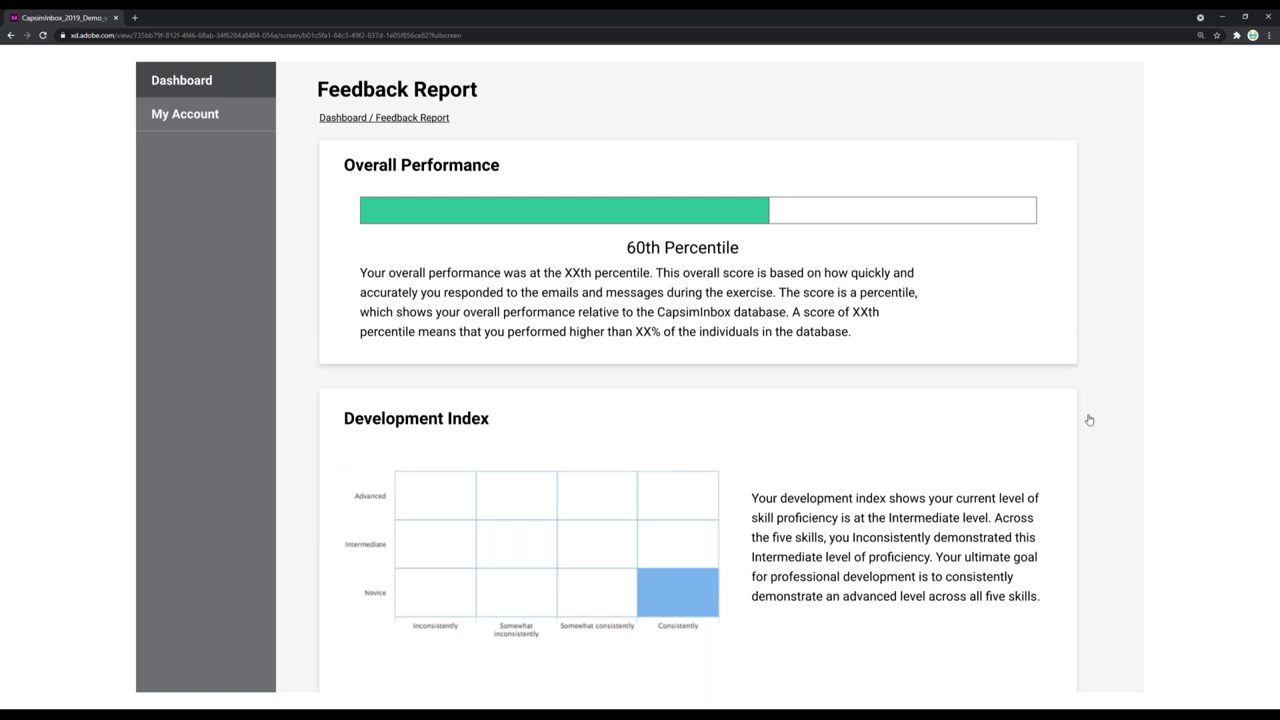
{"action": "scroll", "coordinate": [1089, 420], "scroll_direction": "down", "scroll_amount": 1}
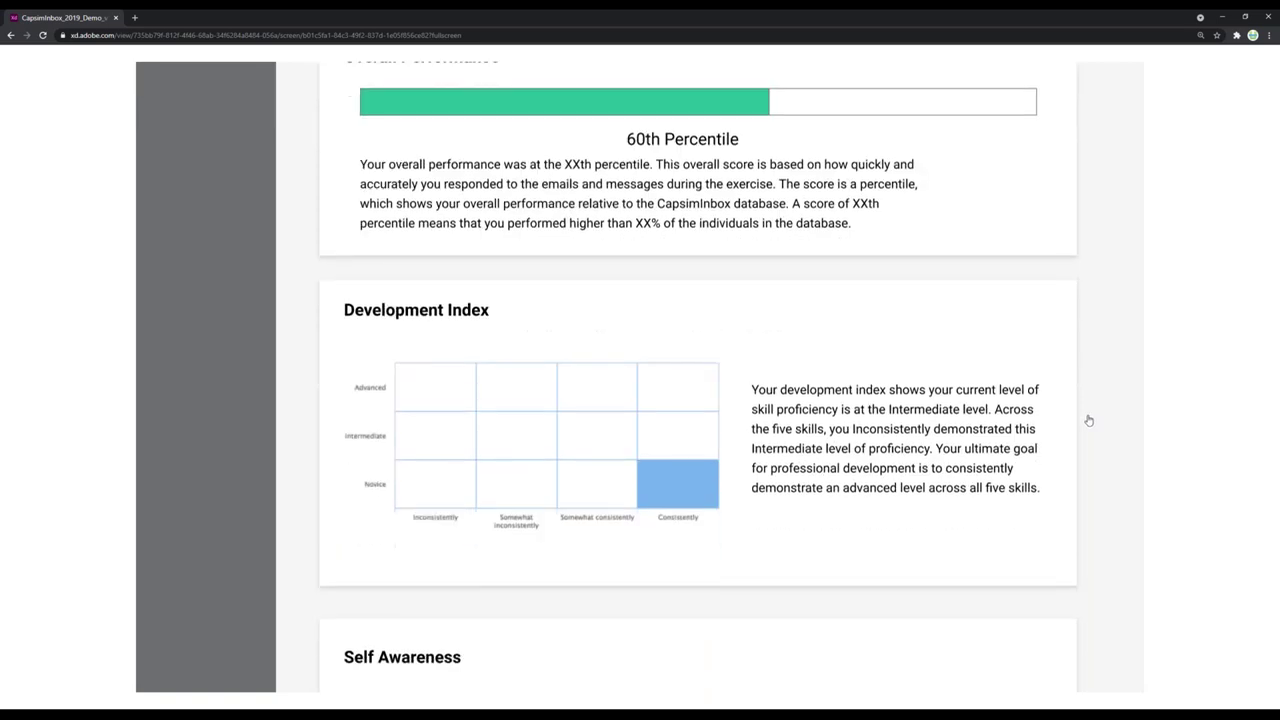
{"action": "scroll", "coordinate": [1089, 420], "scroll_direction": "down", "scroll_amount": 1}
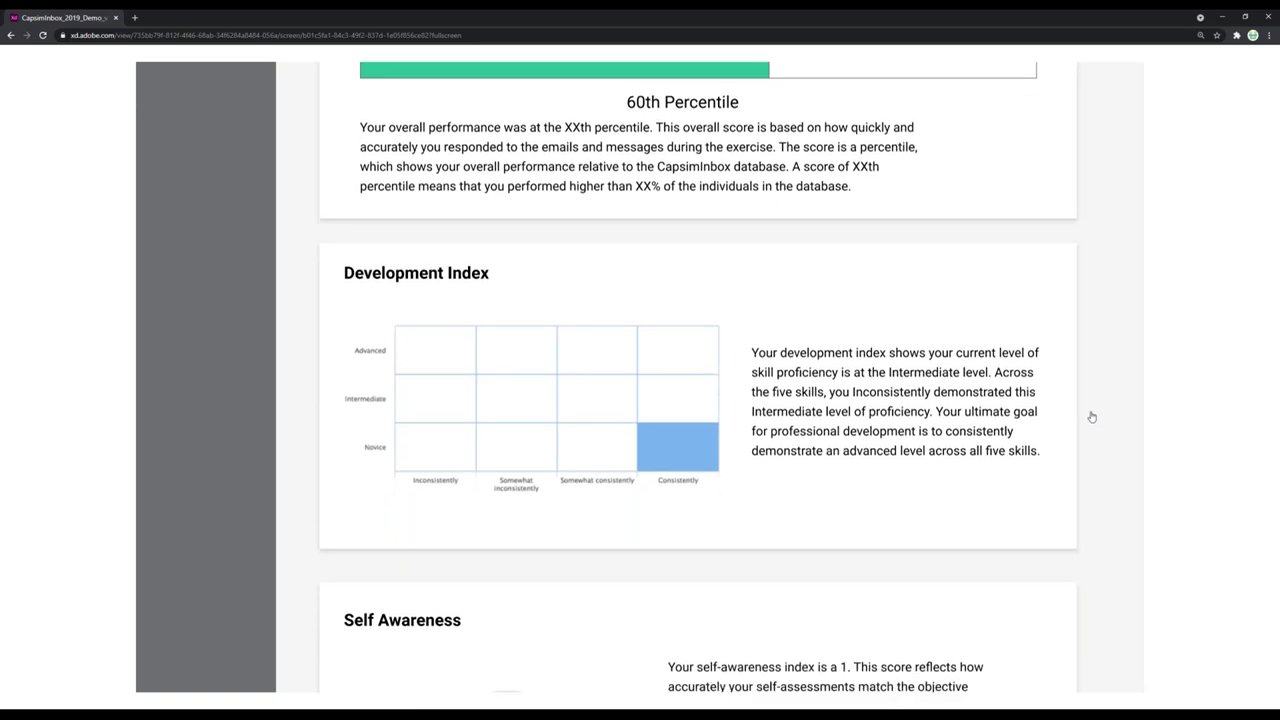
{"action": "scroll", "coordinate": [1092, 416], "scroll_direction": "down", "scroll_amount": 3}
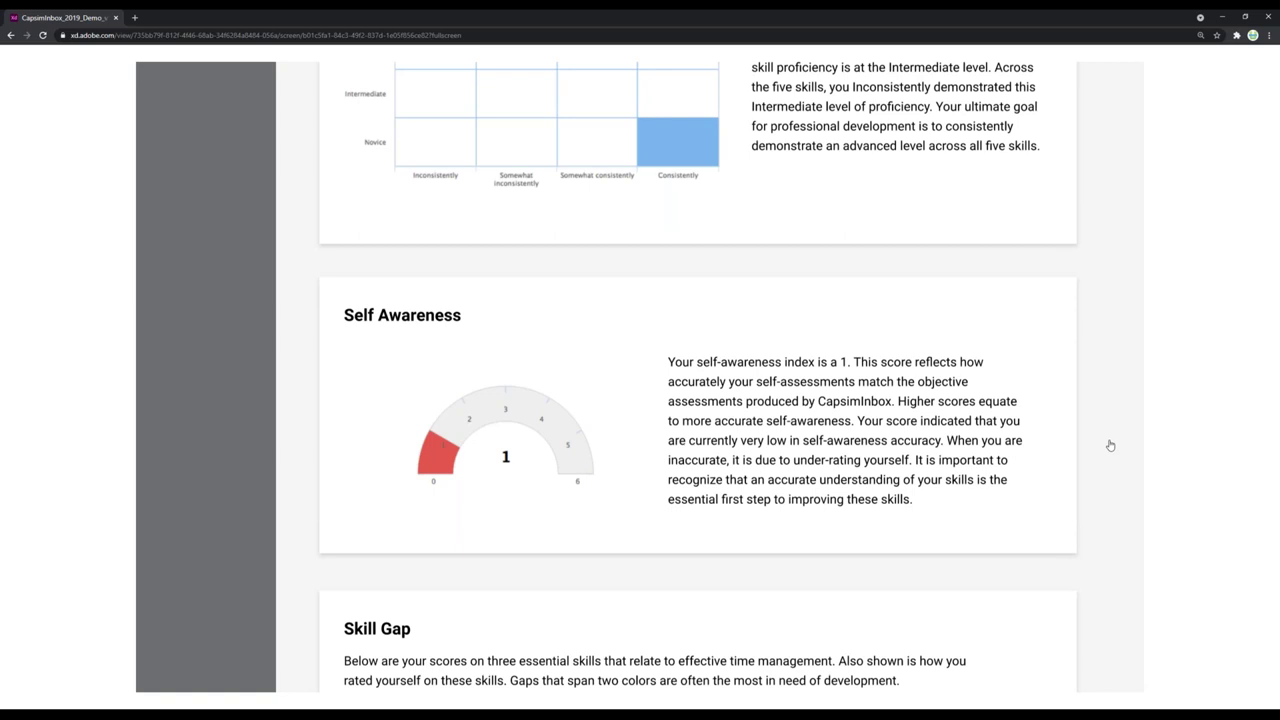
{"action": "scroll", "coordinate": [1110, 445], "scroll_direction": "down", "scroll_amount": 5}
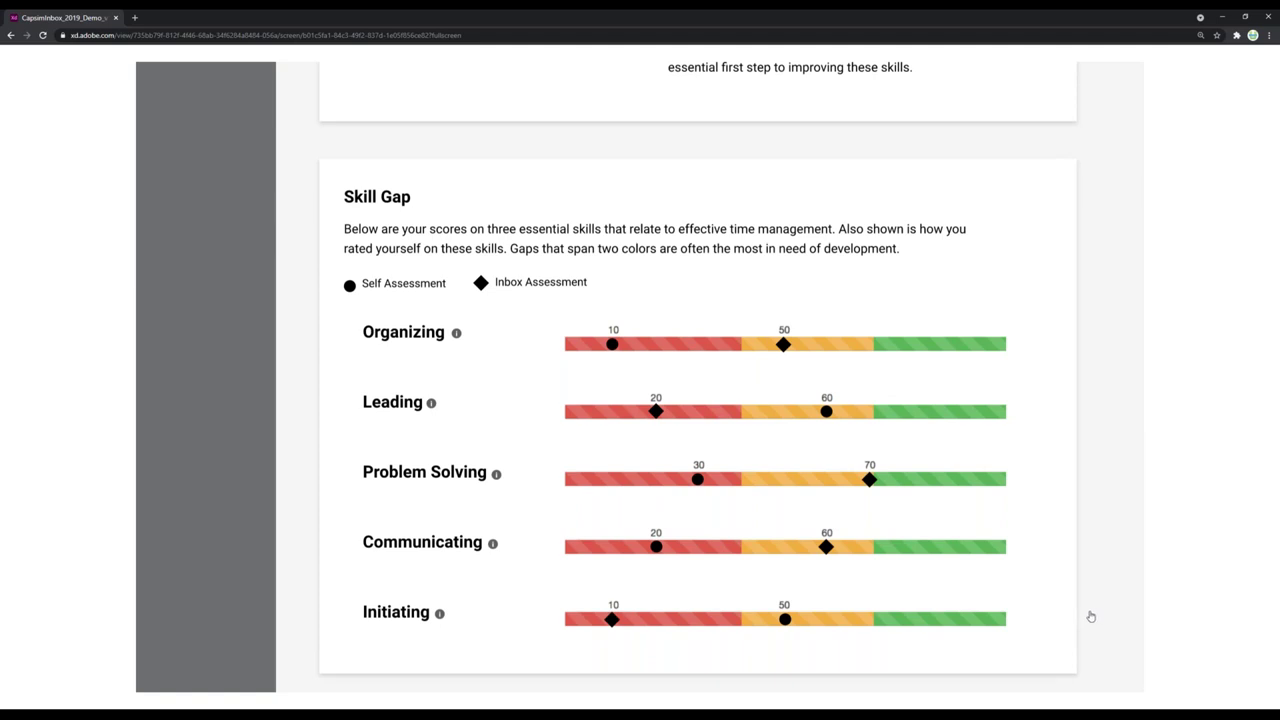
{"action": "scroll", "coordinate": [1082, 624], "scroll_direction": "down", "scroll_amount": 1}
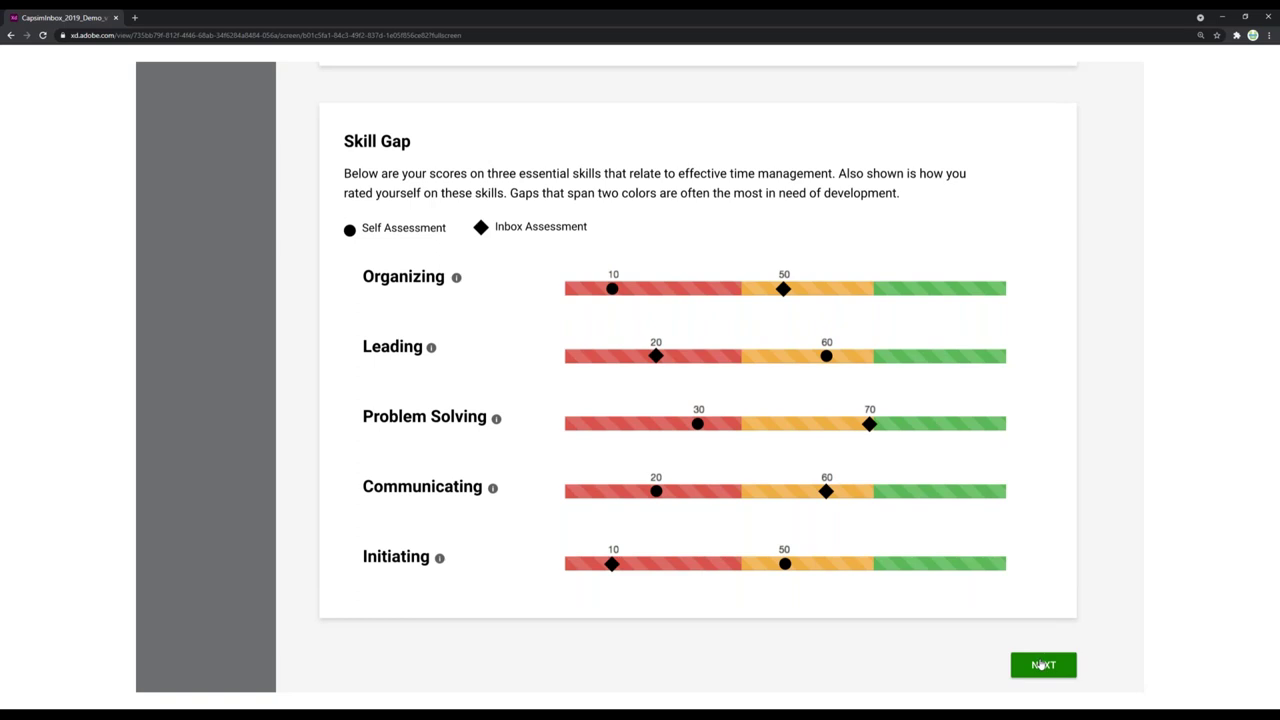
Step: Open the Individual Development Plan and review its introductory video area, Developmental Tactics and Skills list
{"action": "left_click", "coordinate": [1041, 665]}
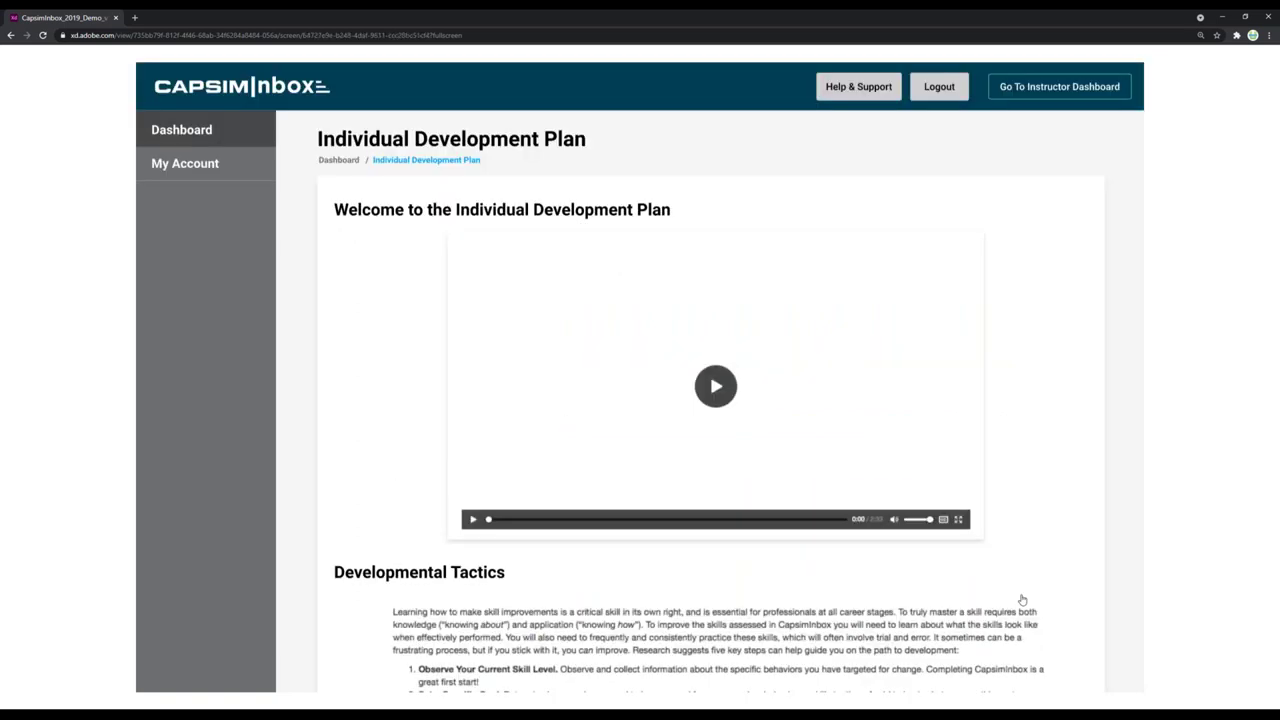
{"action": "scroll", "coordinate": [1033, 594], "scroll_direction": "down", "scroll_amount": 2}
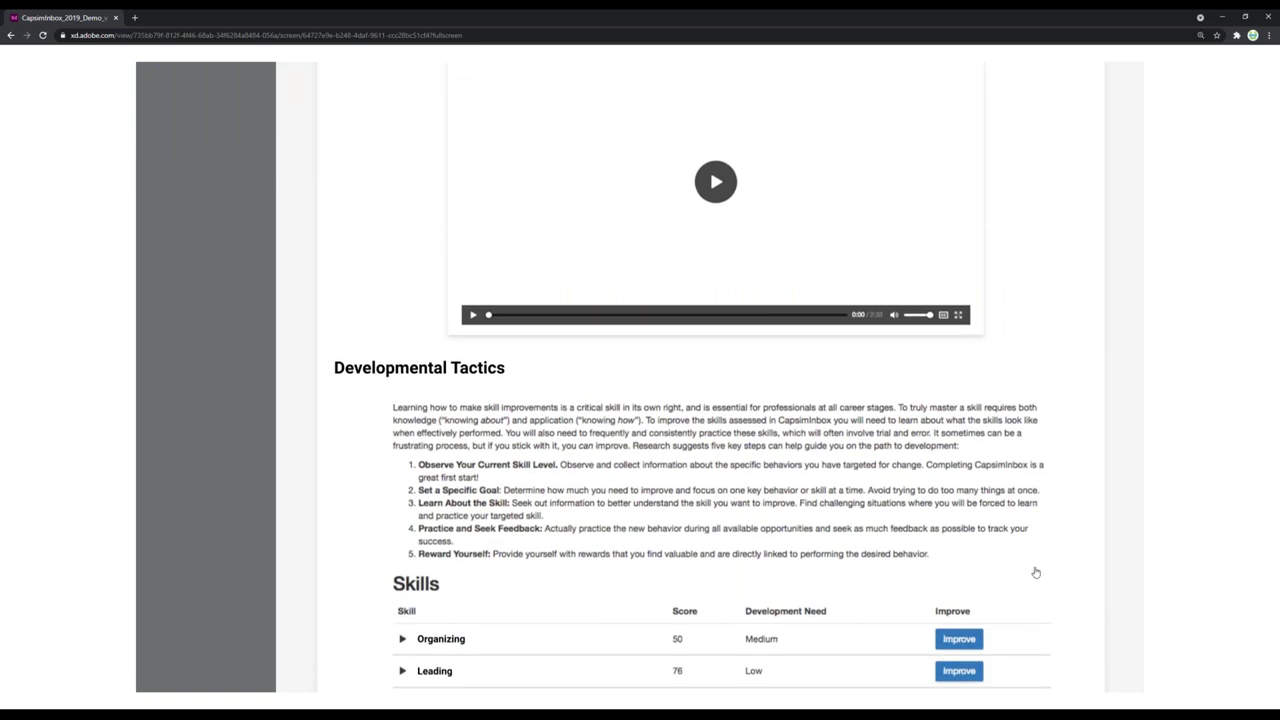
{"action": "scroll", "coordinate": [1036, 572], "scroll_direction": "up", "scroll_amount": 1}
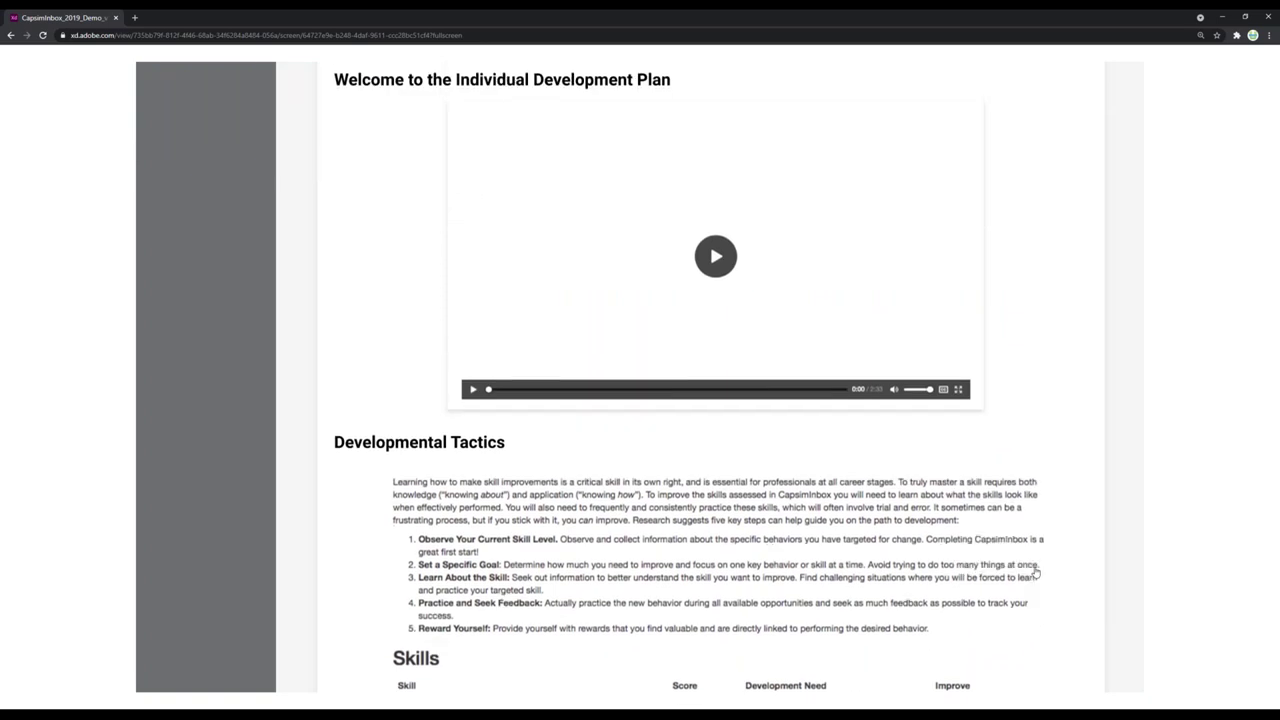
{"action": "scroll", "coordinate": [1036, 572], "scroll_direction": "down", "scroll_amount": 1}
{"action": "scroll", "coordinate": [1036, 572], "scroll_direction": "down", "scroll_amount": 1}
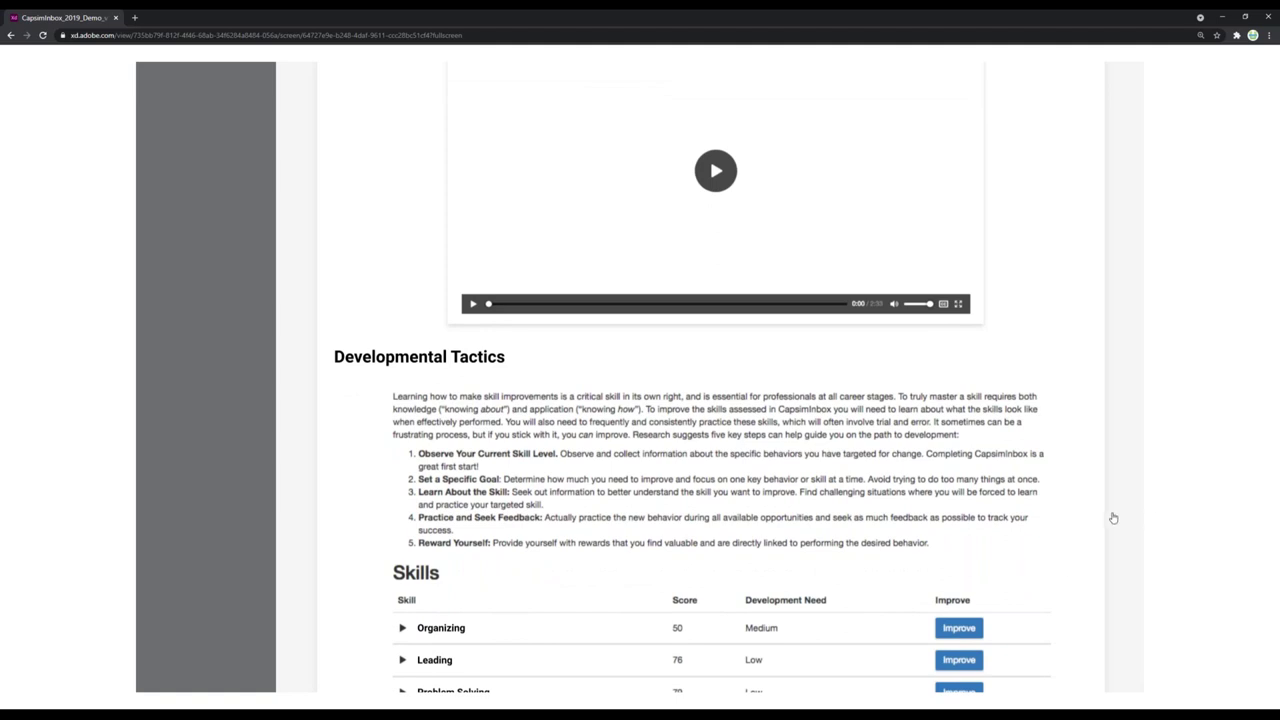
Step: Open the development plan summary for the Recognizing Issues skill and review its Reflect, Set Goal and Create Plan sections
{"action": "scroll", "coordinate": [1052, 517], "scroll_direction": "down", "scroll_amount": 3}
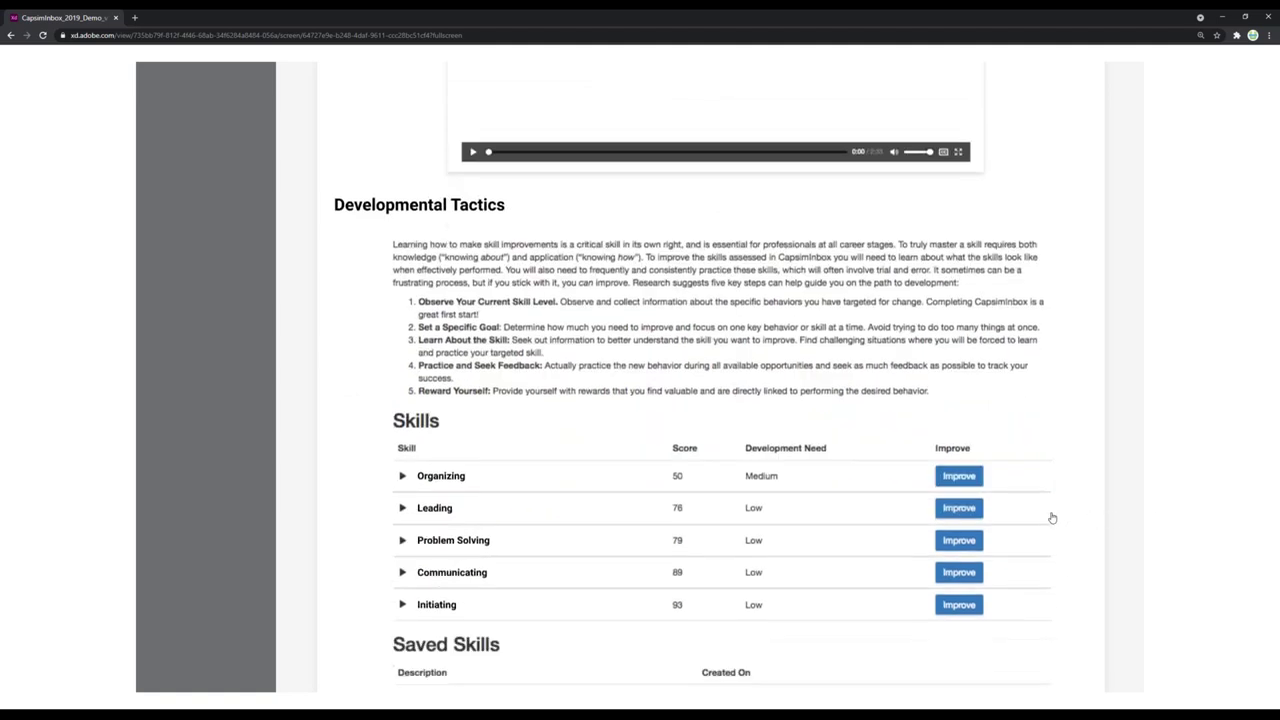
{"action": "left_click", "coordinate": [852, 467]}
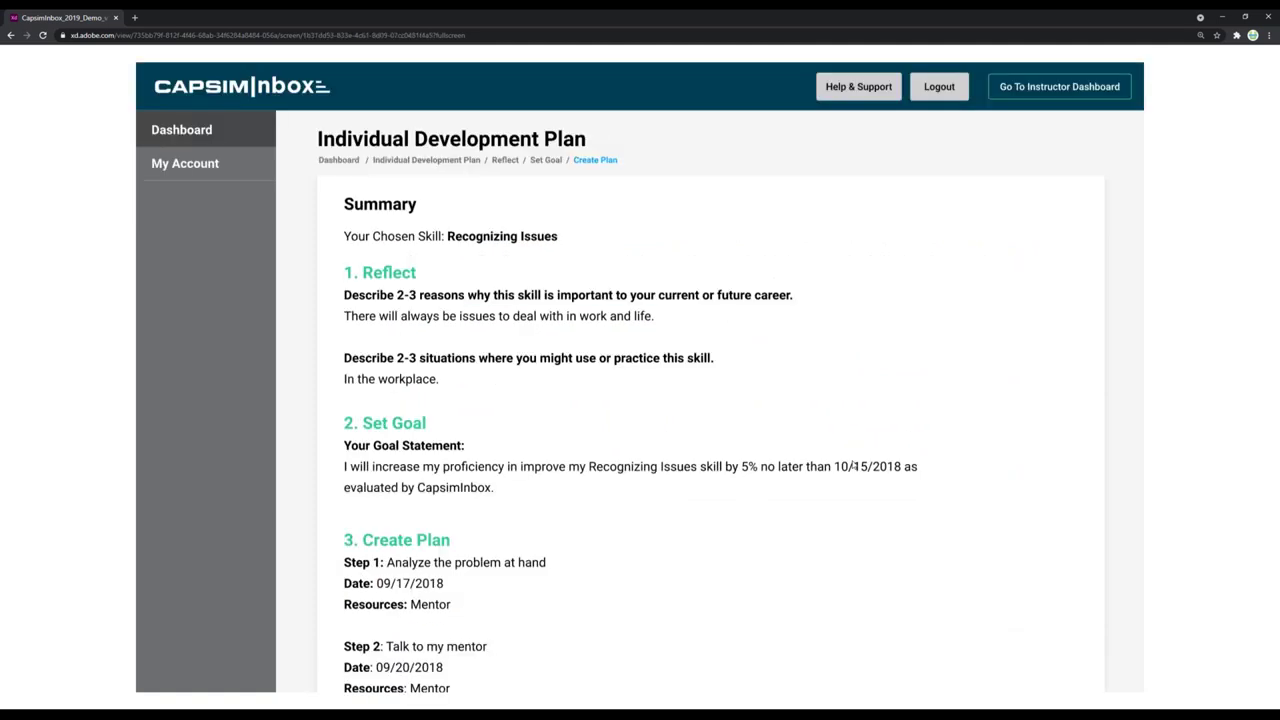
{"action": "scroll", "coordinate": [852, 466], "scroll_direction": "down", "scroll_amount": 1}
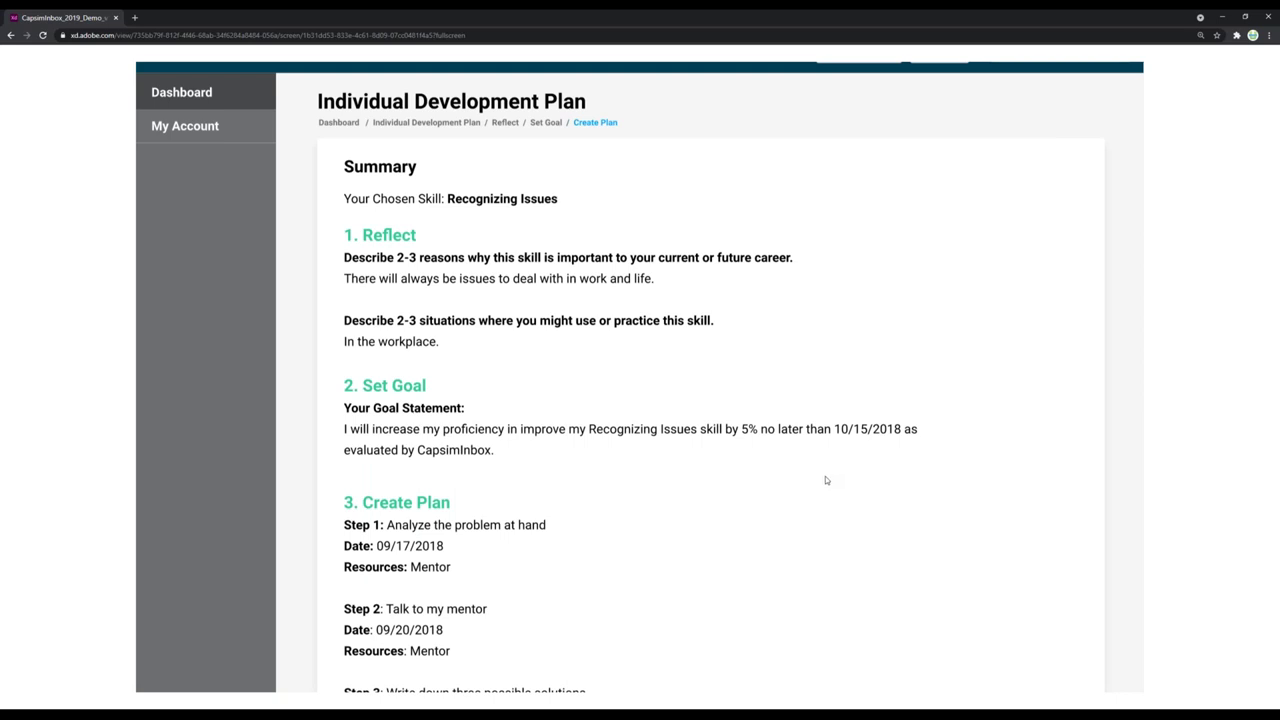
{"action": "scroll", "coordinate": [825, 480], "scroll_direction": "down", "scroll_amount": 3}
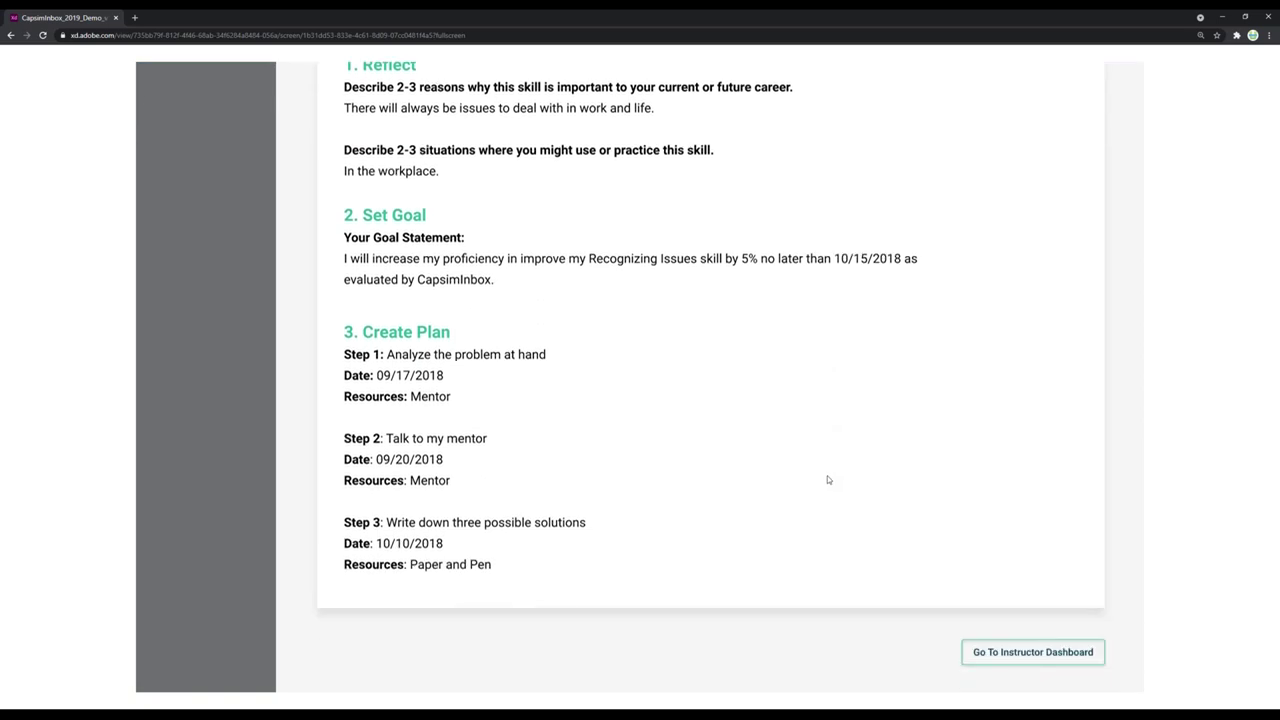
Step: Switch to the instructor dashboard to view the course roster's Skill Scores, and minimize the browser to return to the CapsimInbox overview slide
{"action": "left_click", "coordinate": [987, 653]}
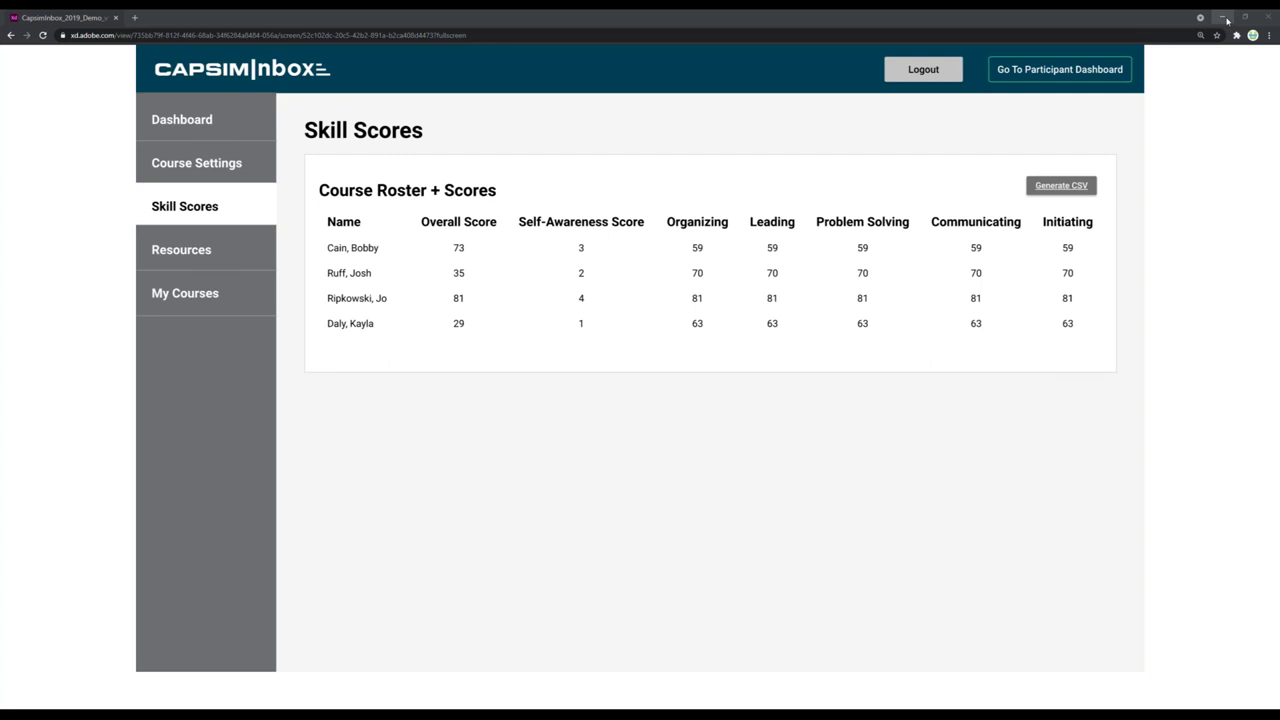
{"action": "left_click", "coordinate": [1222, 18]}
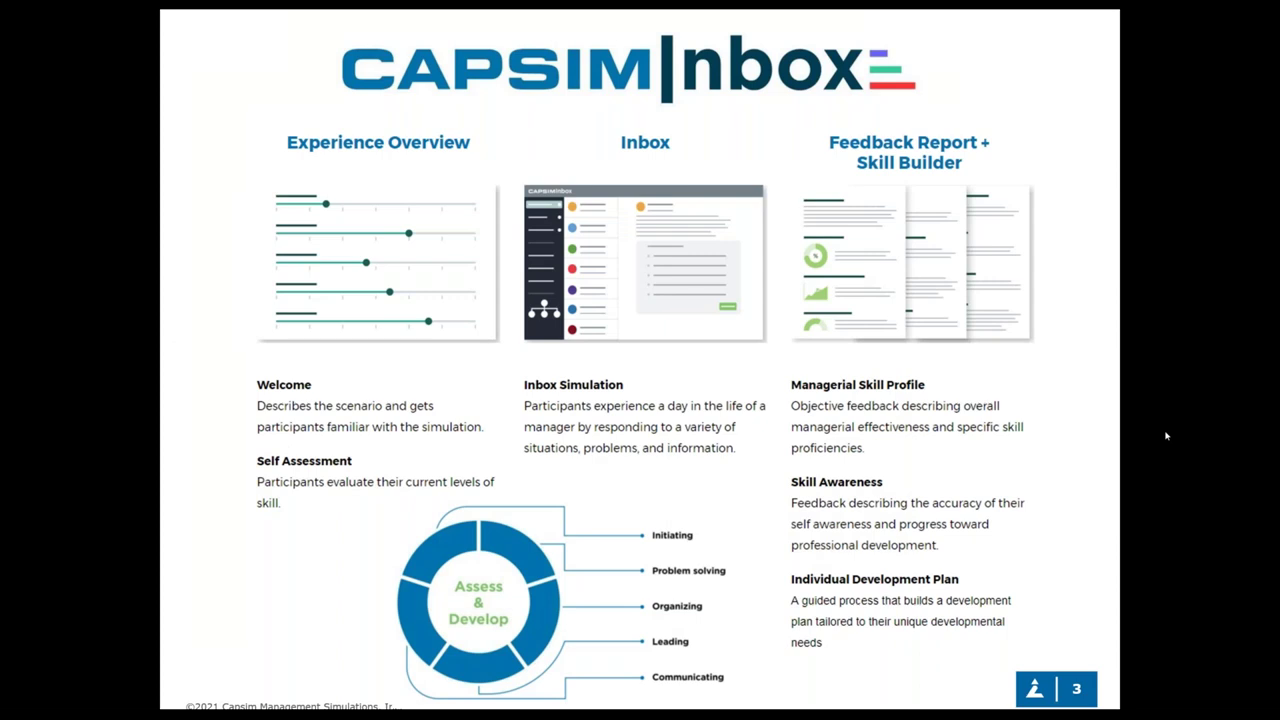